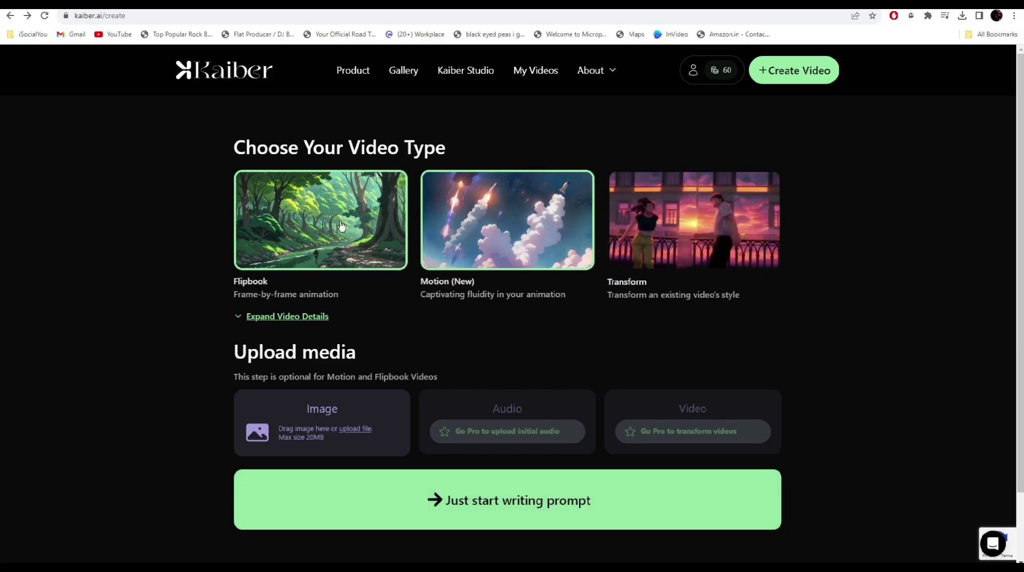
Write a Kaiber Motion prompt with Dragon's Lair as subject in the Cinematic style
left_click(462, 278)
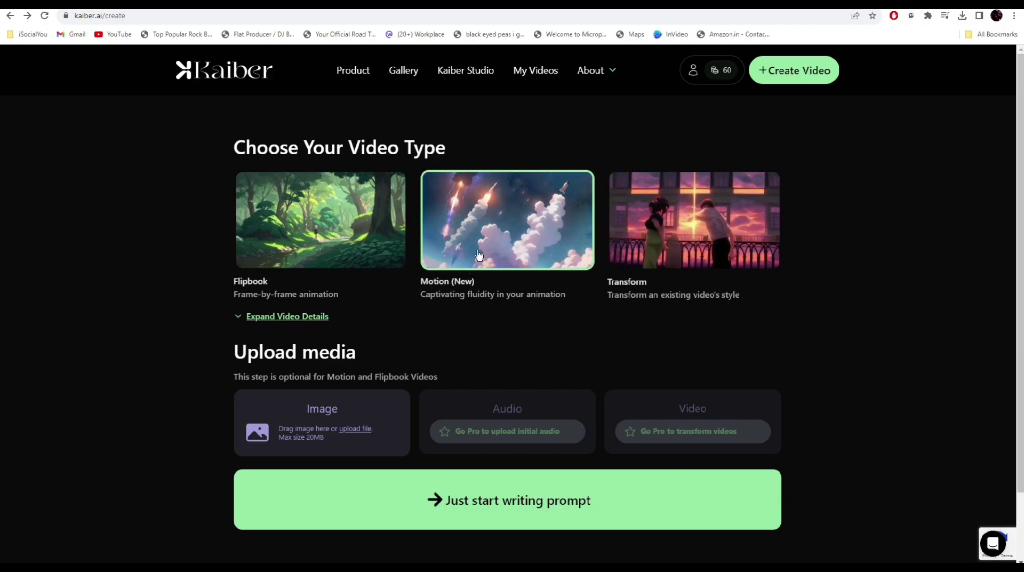
scroll(481, 306, "down", 1)
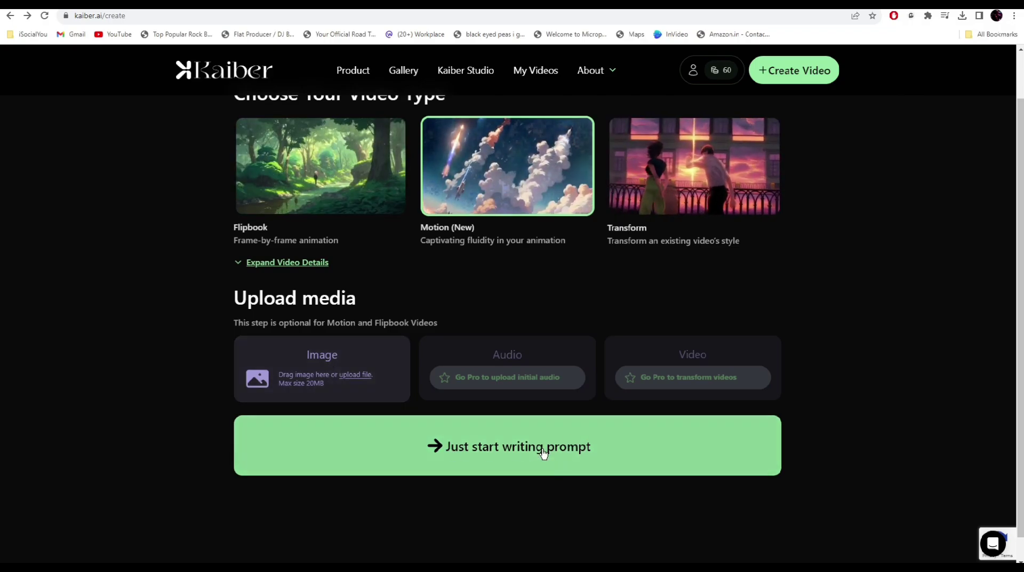
left_click(542, 448)
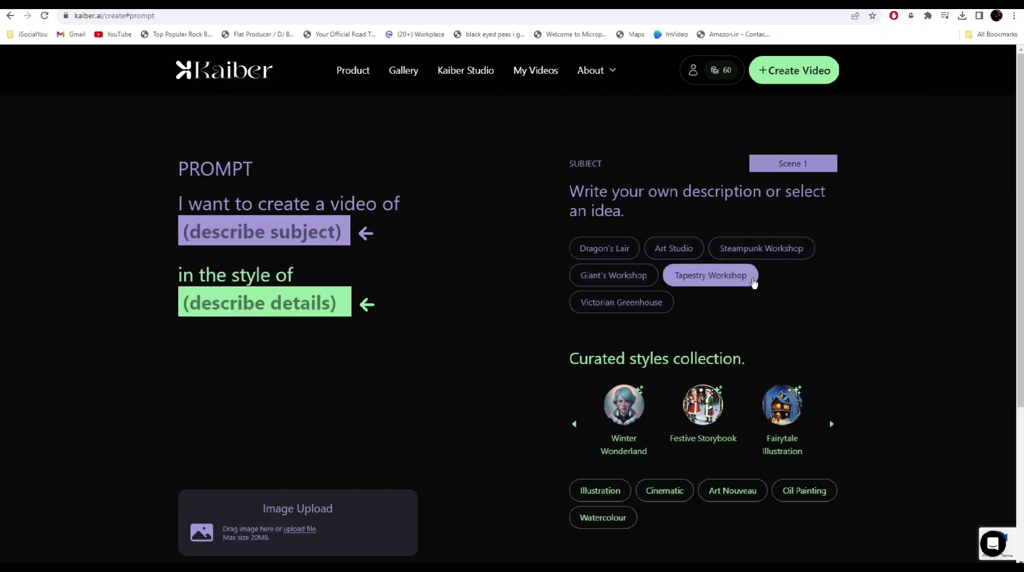
left_click(608, 248)
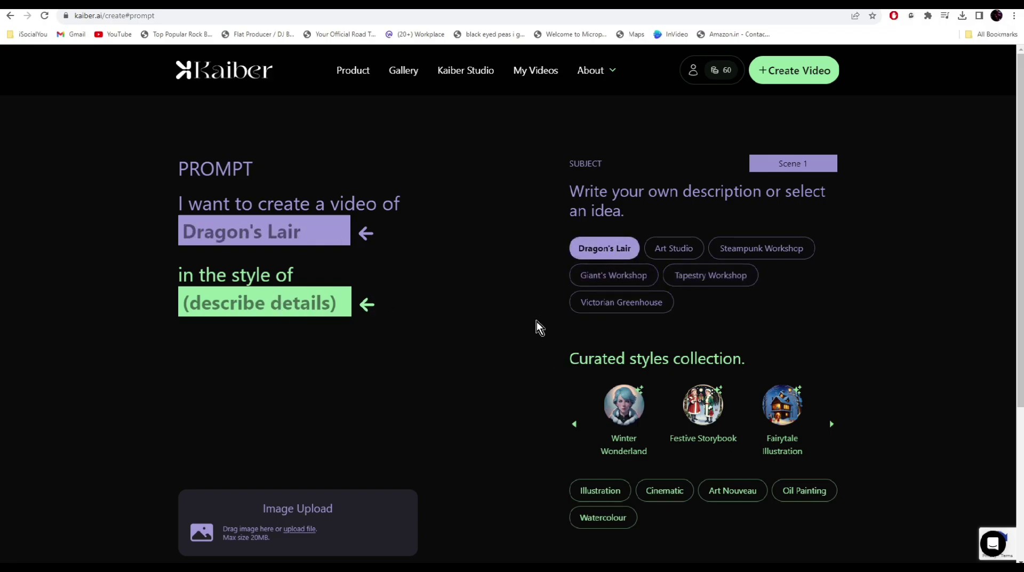
left_click(783, 405)
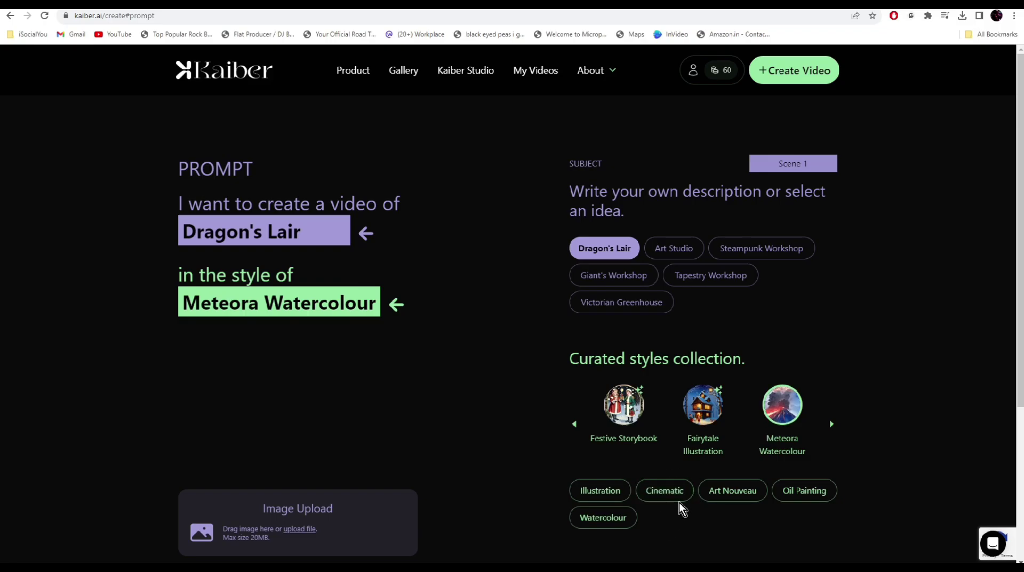
left_click(664, 490)
scroll(656, 488, "down", 2)
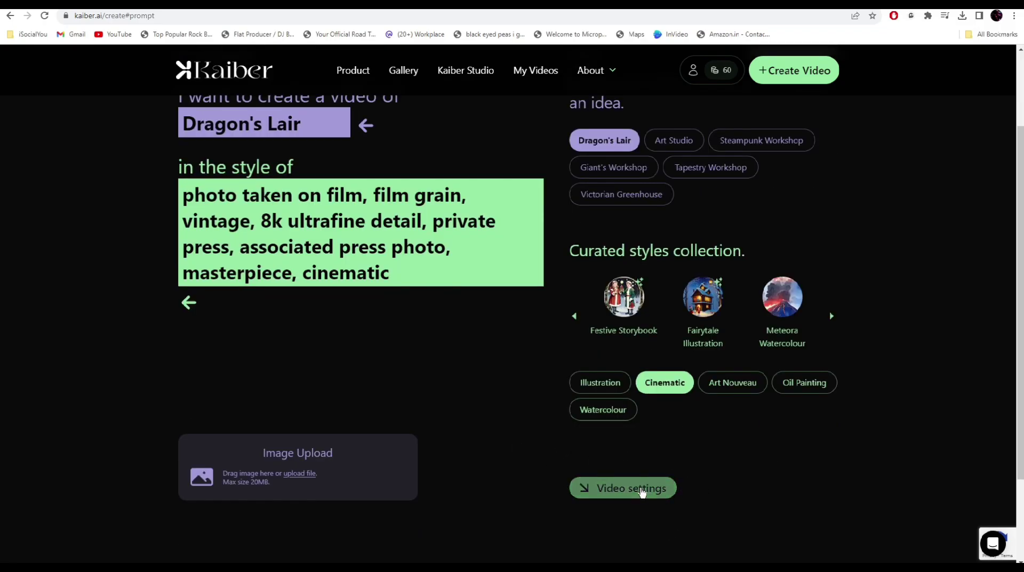
In video settings, choose a square 1:1 aspect ratio and lower Evolve to 6
left_click(641, 488)
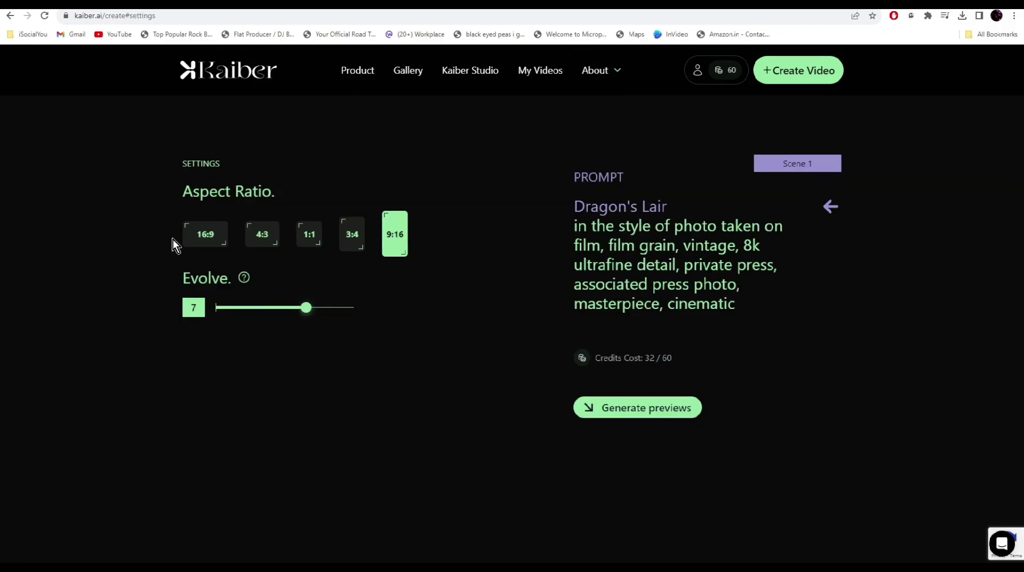
left_click(308, 235)
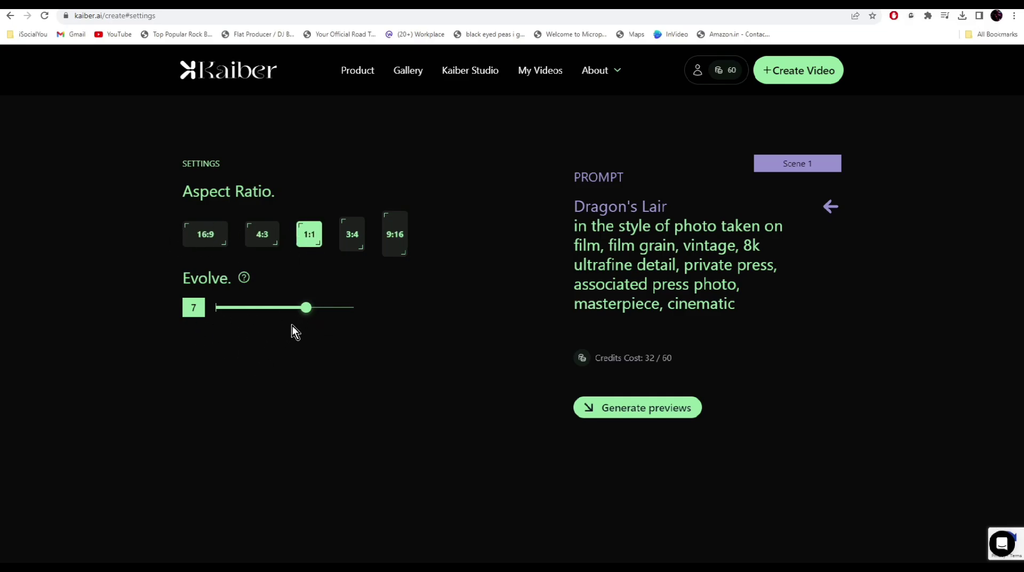
left_click_drag(305, 308, 288, 340)
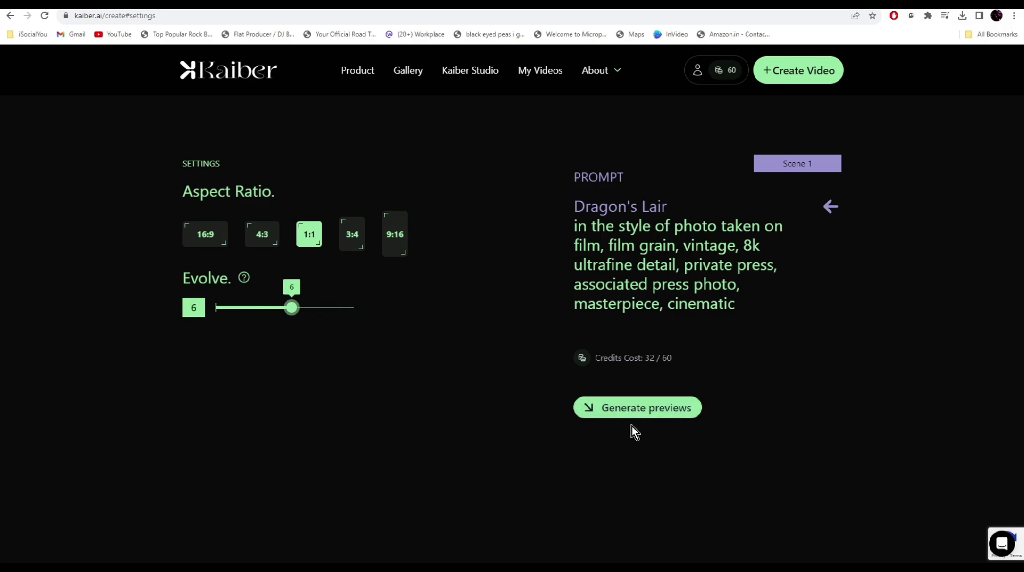
Generate the Dragon's Lair previews and download the second preview frame
left_click(667, 412)
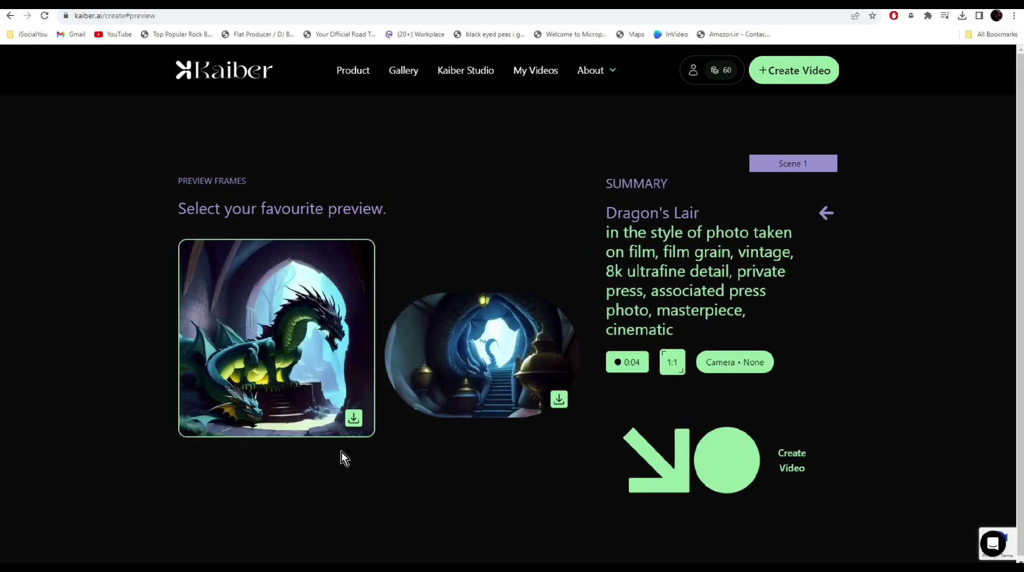
left_click(393, 363)
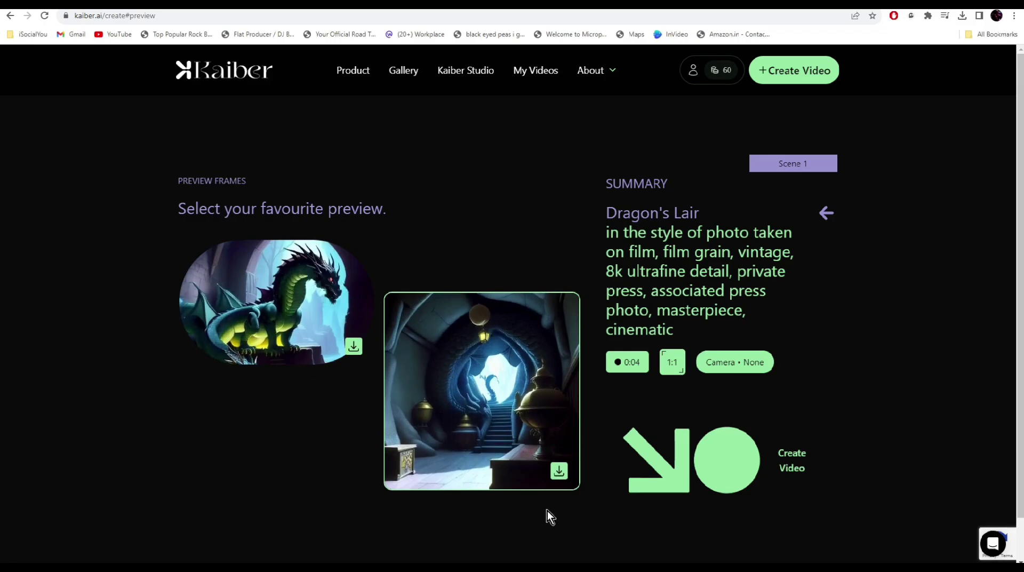
left_click(559, 472)
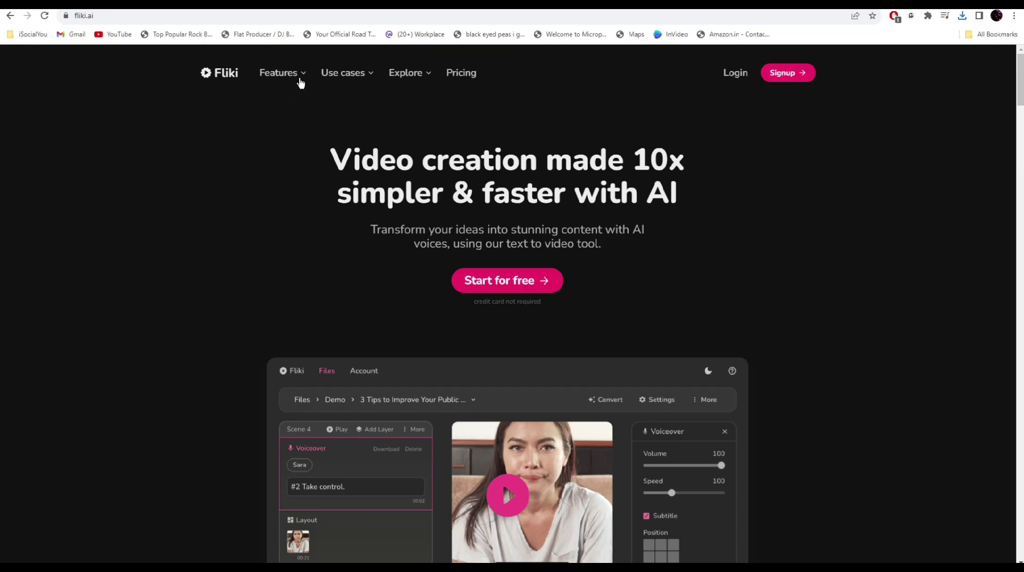
From Fliki's Blog to Video page, start a new file named 'test' that begins from a Blog
mouse_move(297, 75)
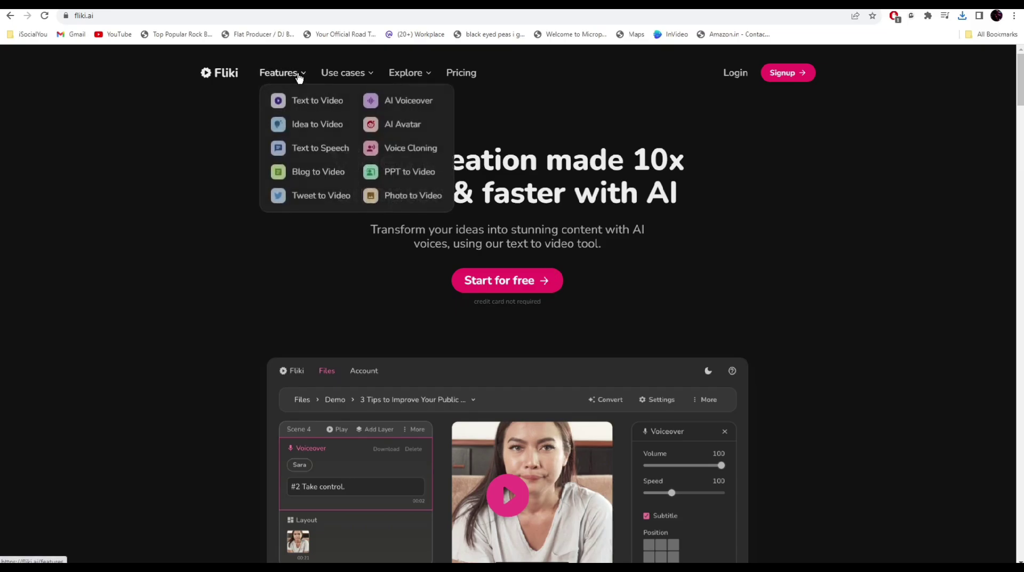
left_click(329, 178)
left_click(262, 301)
left_click(839, 93)
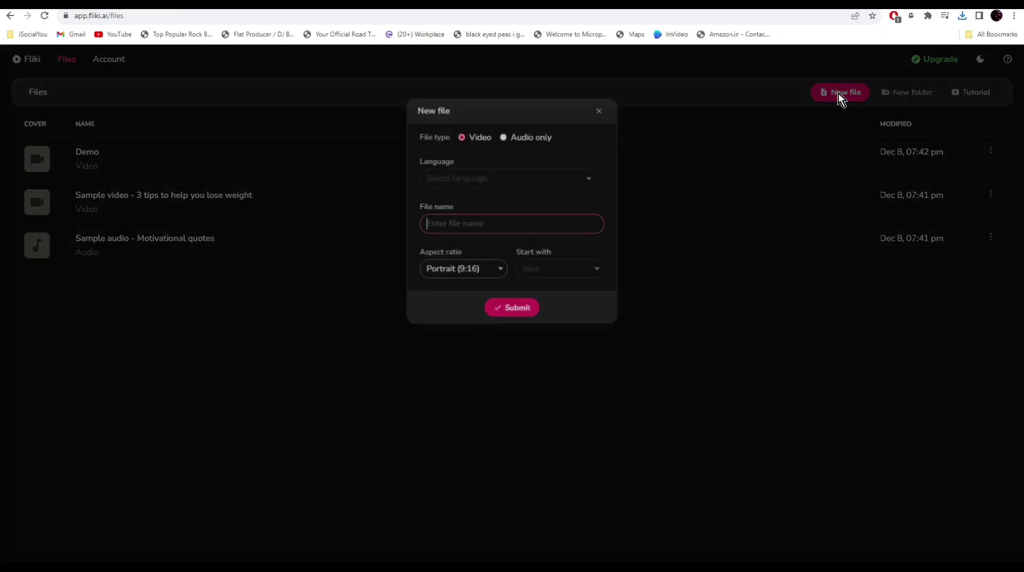
type("test")
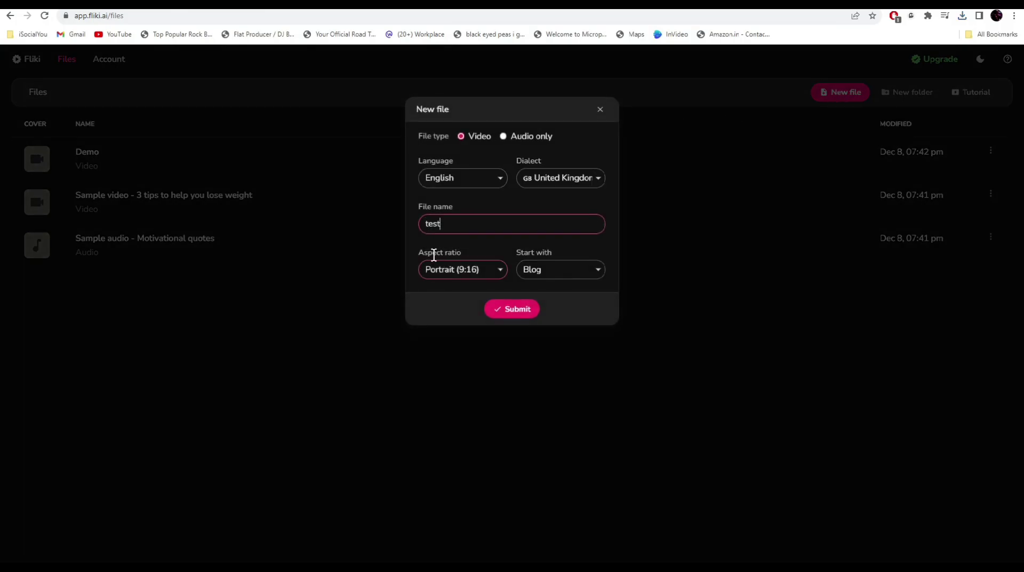
left_click(559, 275)
left_click(564, 273)
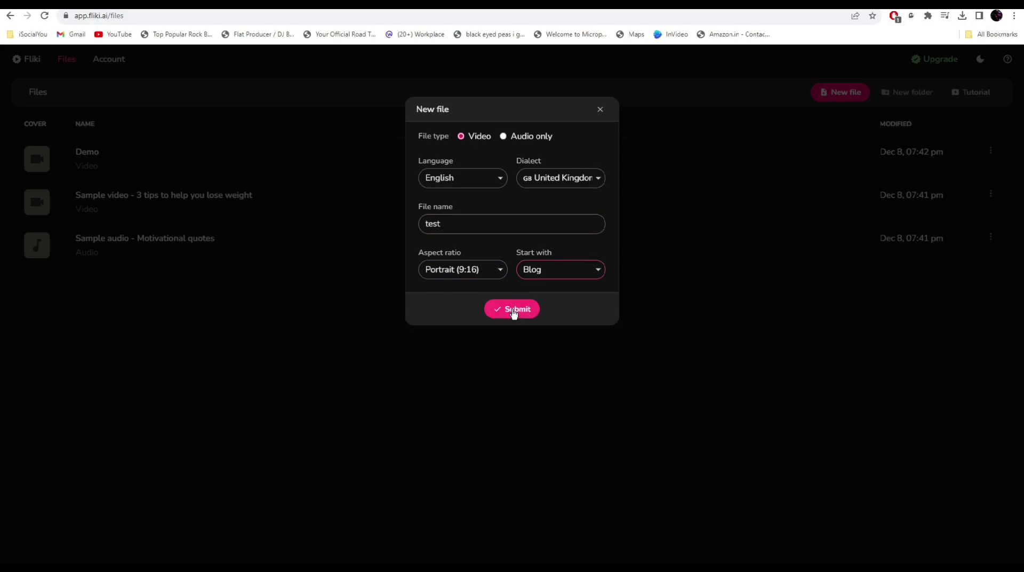
Paste the Pumpkin Pasta blog URL into the 'test' file and enable AI Art and Stickers
left_click(514, 311)
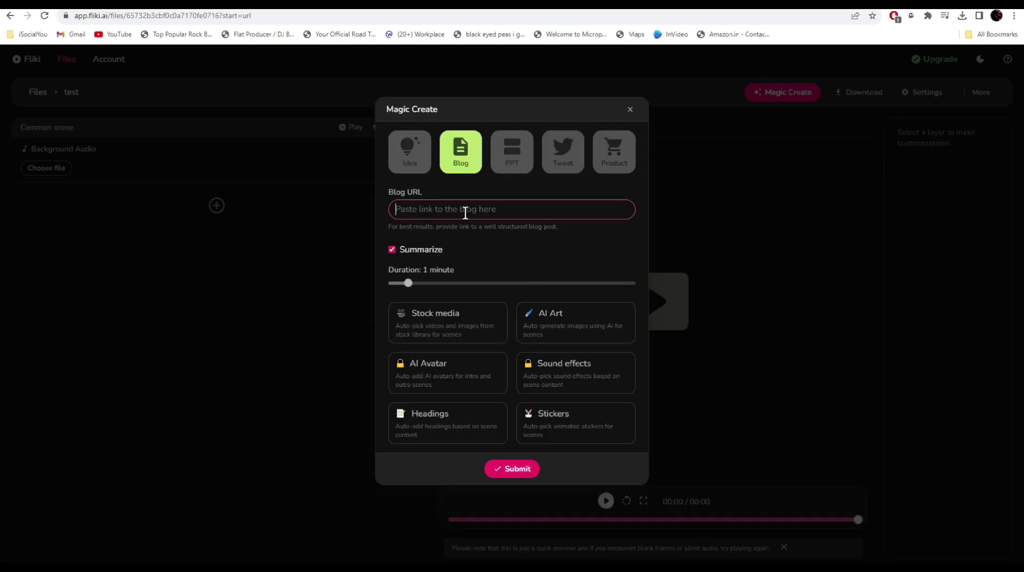
left_click(453, 212)
key("ctrl+Tab")
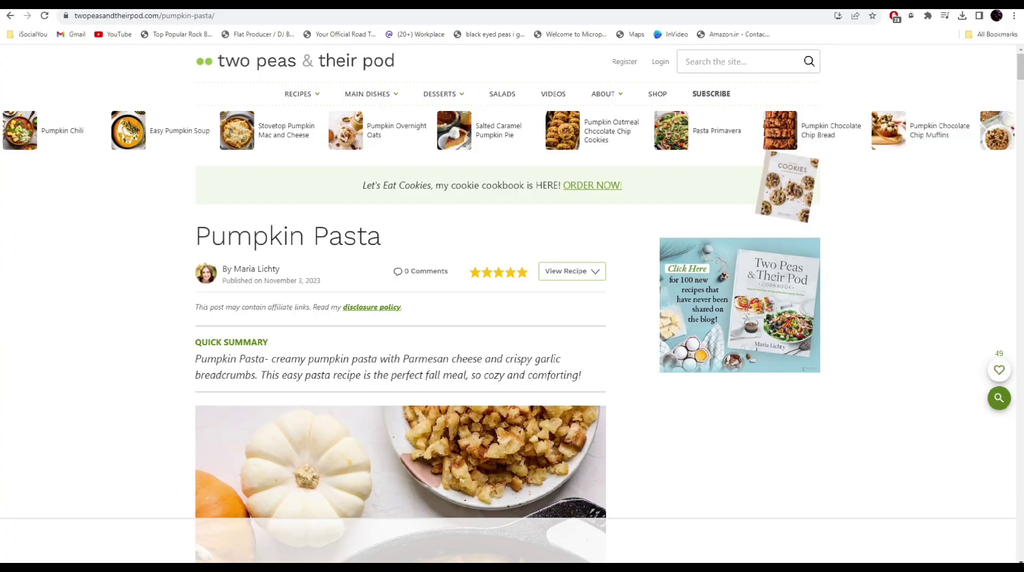
left_click(161, 15)
key("ctrl+c")
key("ctrl+shift+Tab")
right_click(483, 213)
left_click(504, 287)
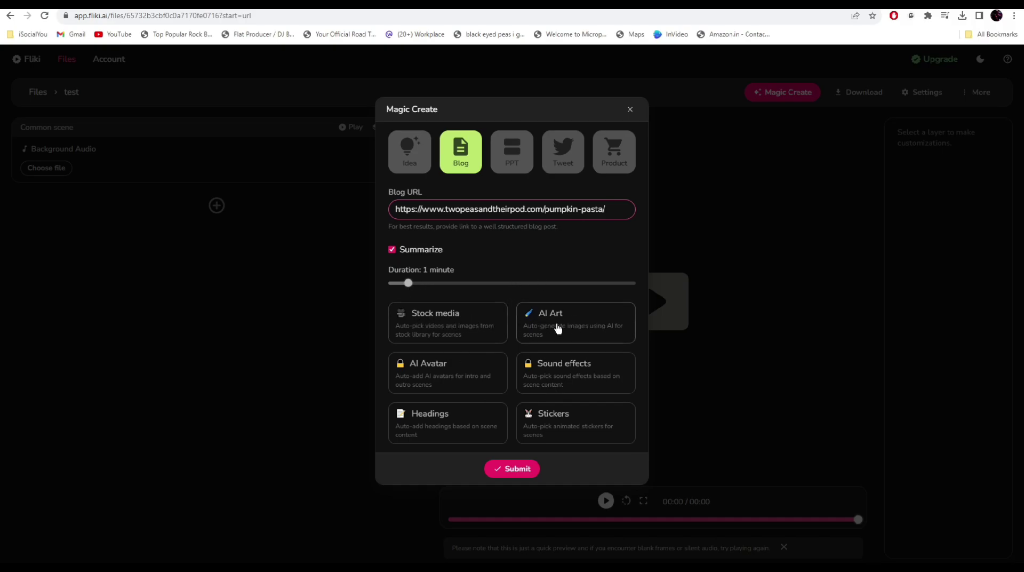
left_click(583, 327)
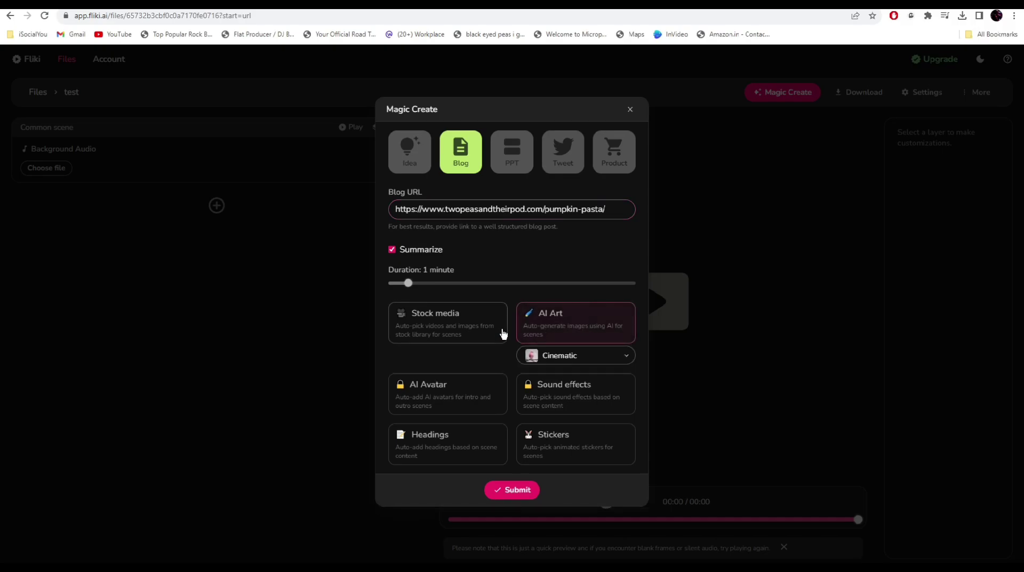
left_click(575, 447)
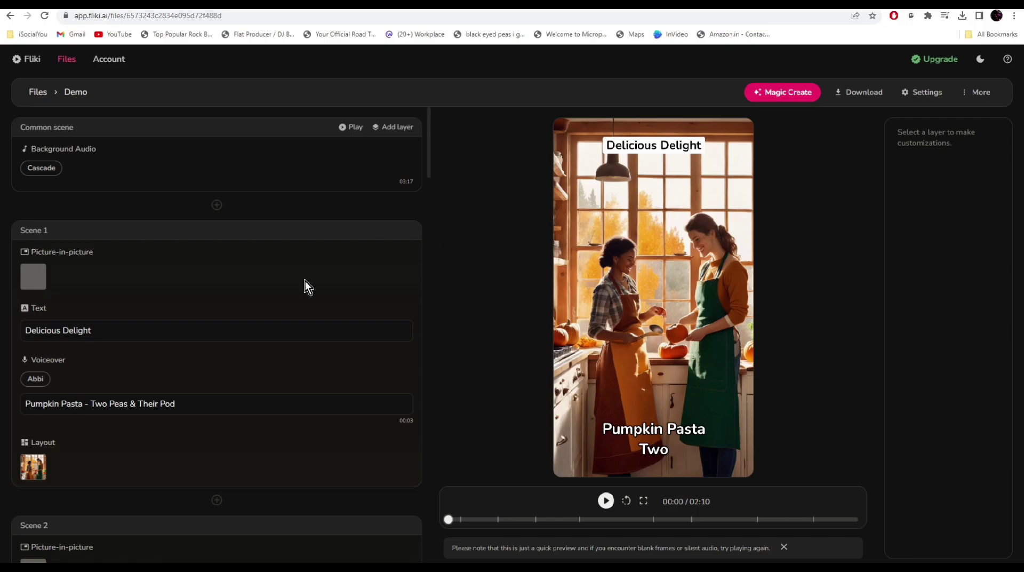
Play the pumpkin pasta video preview and pause it at 00:24
scroll(145, 286, "down", 1)
scroll(145, 286, "down", 10)
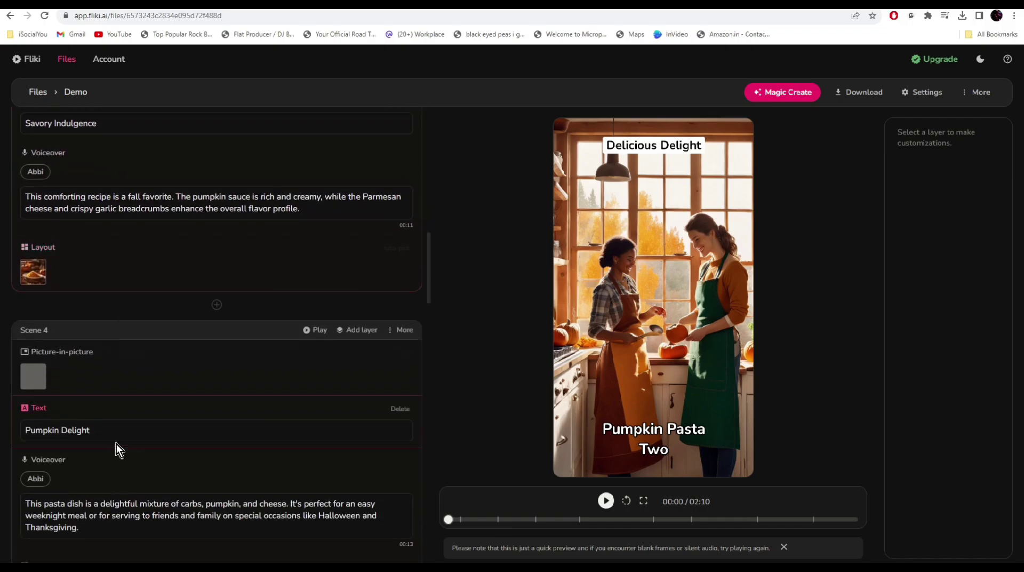
scroll(133, 443, "down", 9)
scroll(120, 385, "down", 2)
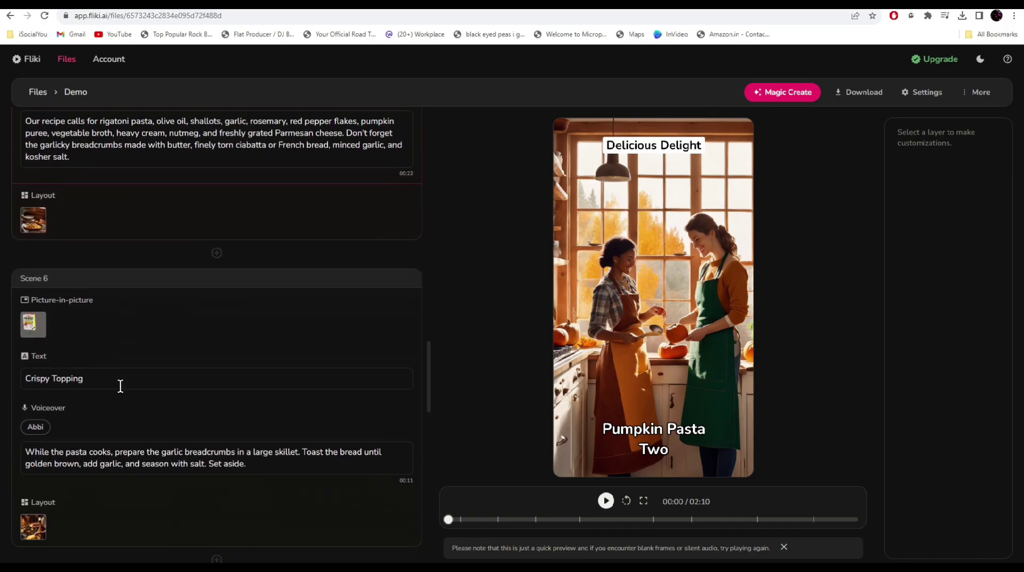
left_click(605, 501)
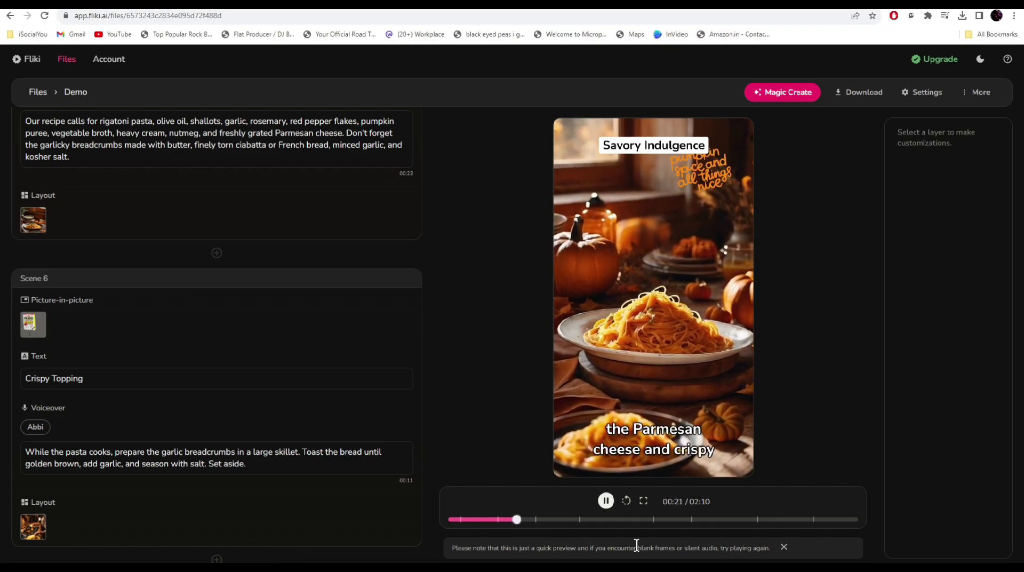
key("space")
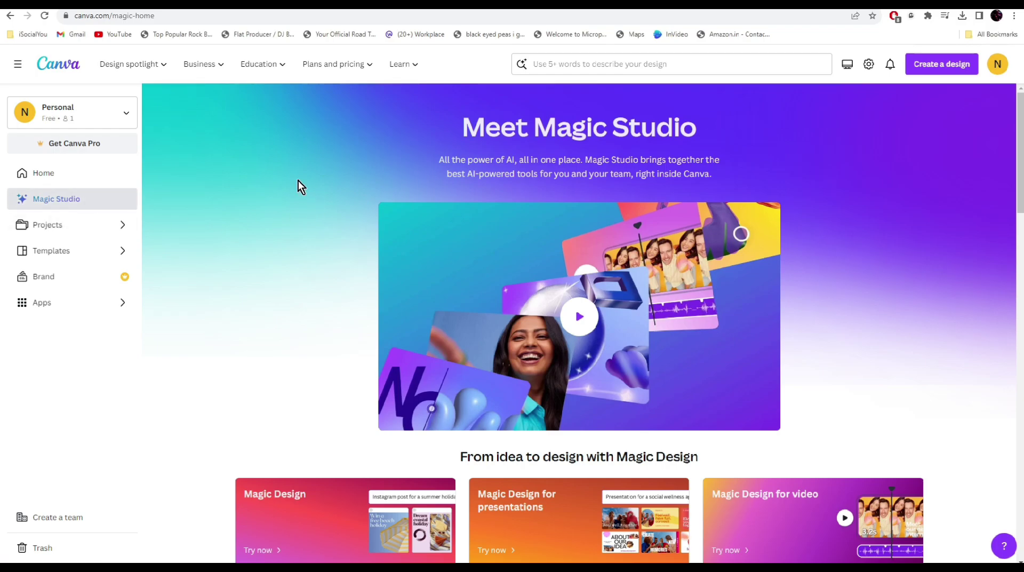
Go to Canva's Apps page and browse the featured apps, including PatternedAI
left_click(121, 302)
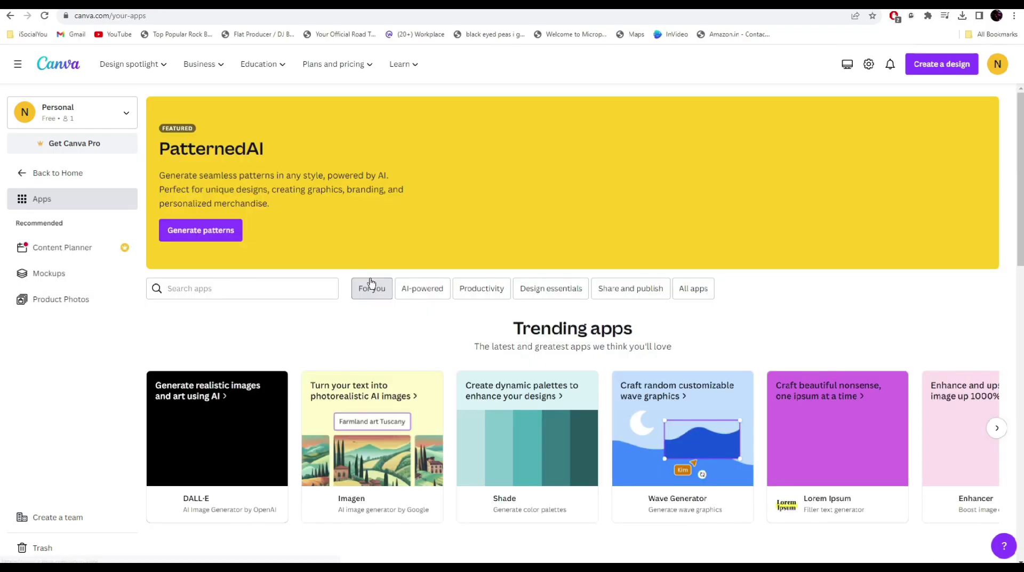
scroll(358, 267, "down", 2)
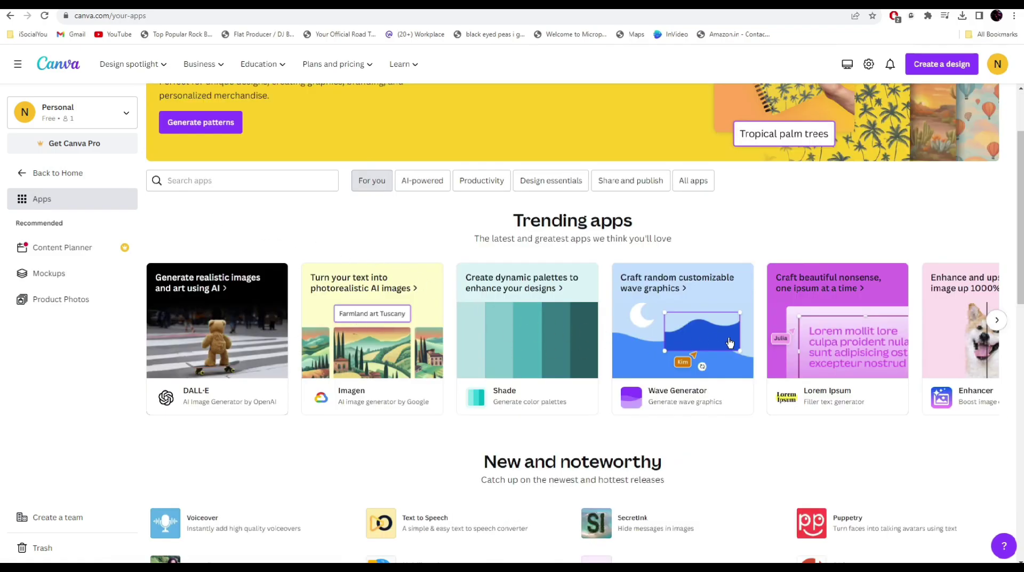
scroll(550, 280, "up", 2)
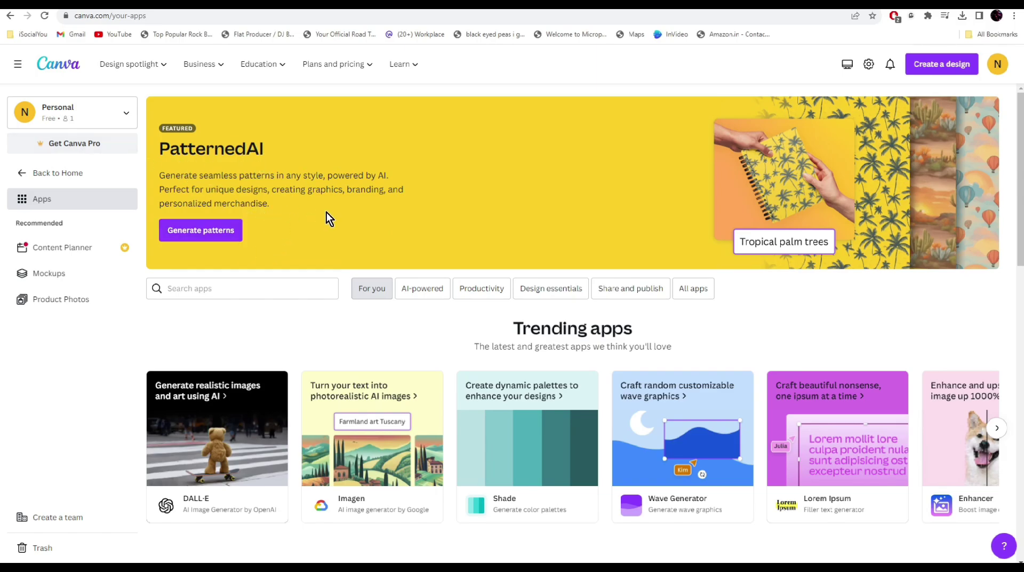
Launch PatternedAI's pattern generator in a new blank Video design
left_click(207, 233)
left_click(760, 443)
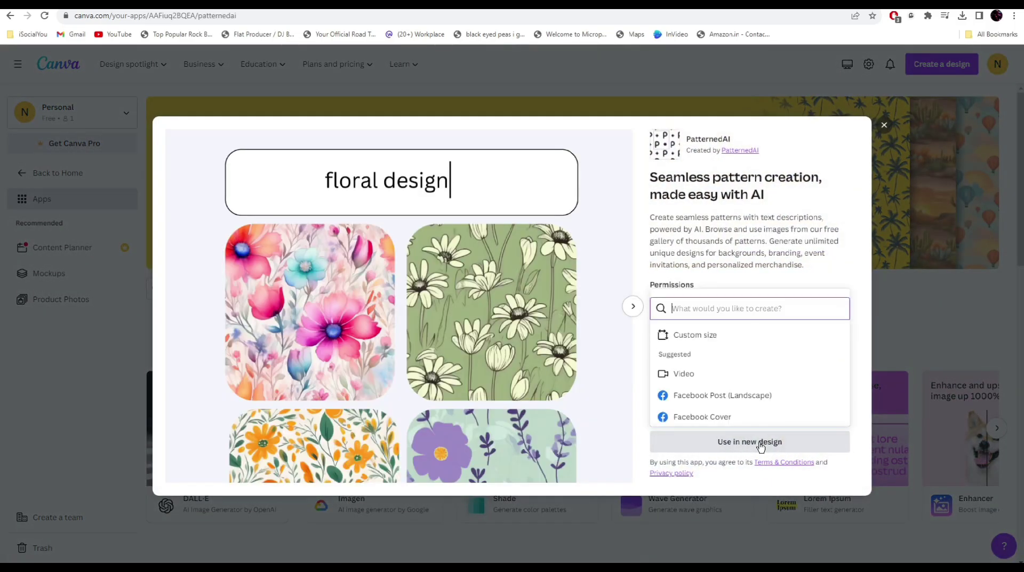
left_click(710, 375)
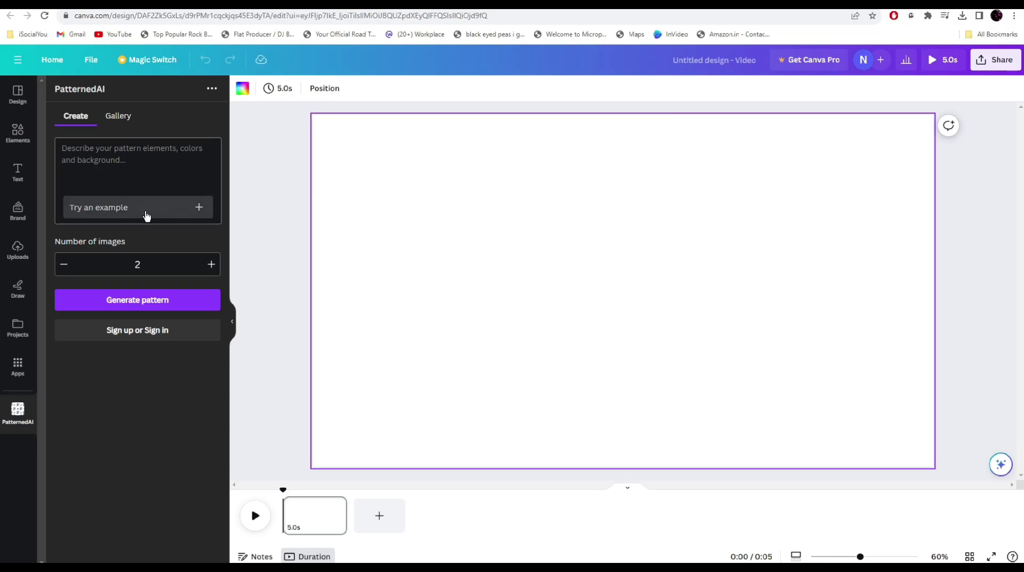
Generate patterns from the Stark Stripes example prompt and add a stripe pattern to the page
left_click(198, 208)
left_click(199, 209)
left_click(199, 208)
left_click(199, 208)
left_click(199, 208)
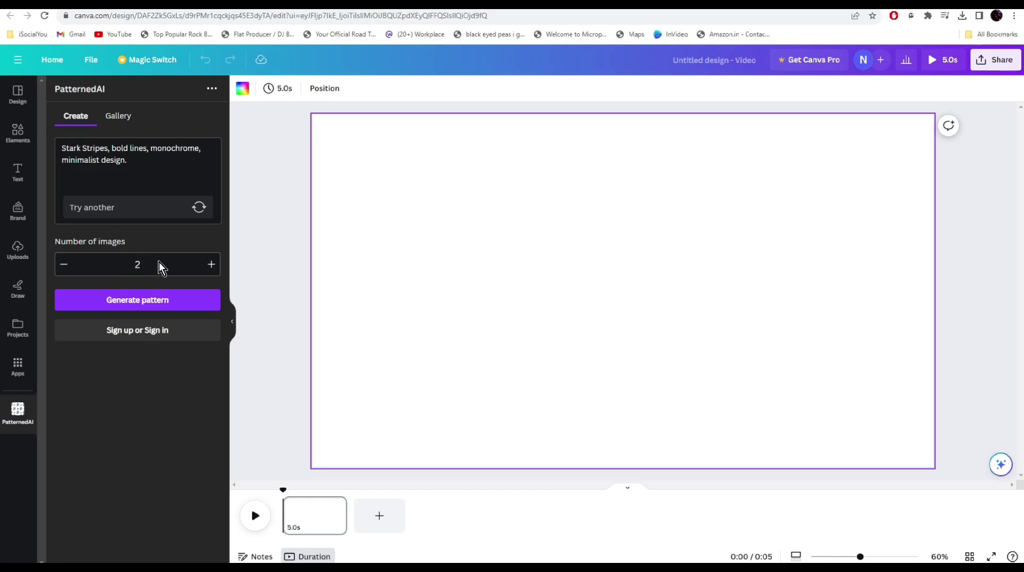
left_click(141, 303)
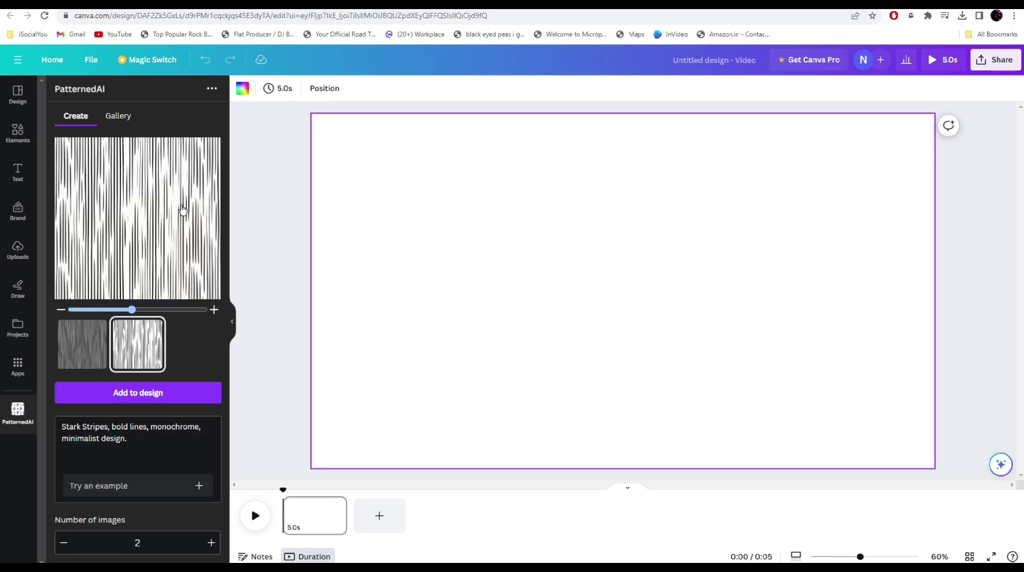
left_click(173, 181)
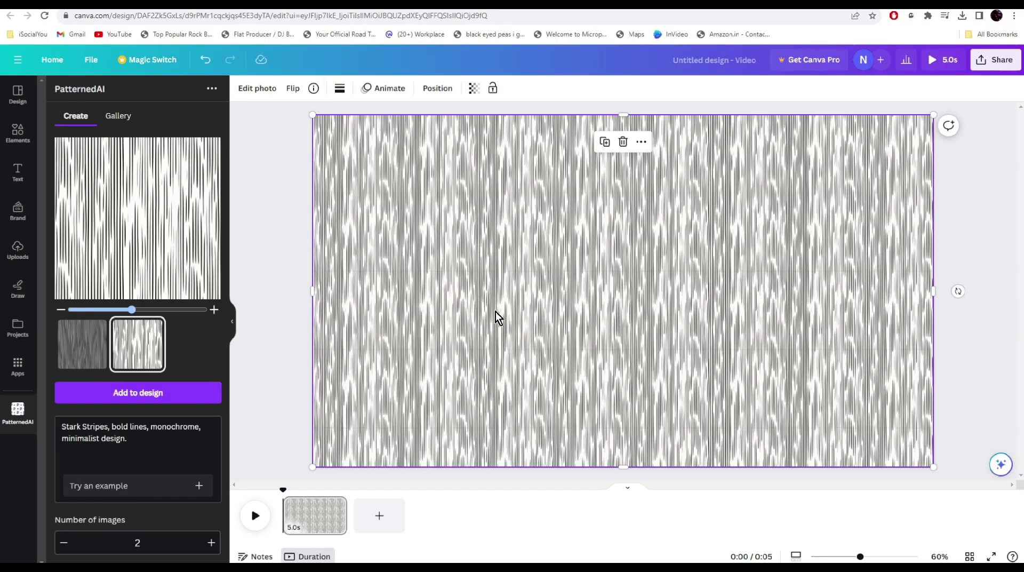
Replace the prompt with a space-themed description and generate new patterns
left_click(142, 442)
key("ctrl+a")
key("ctrl+v")
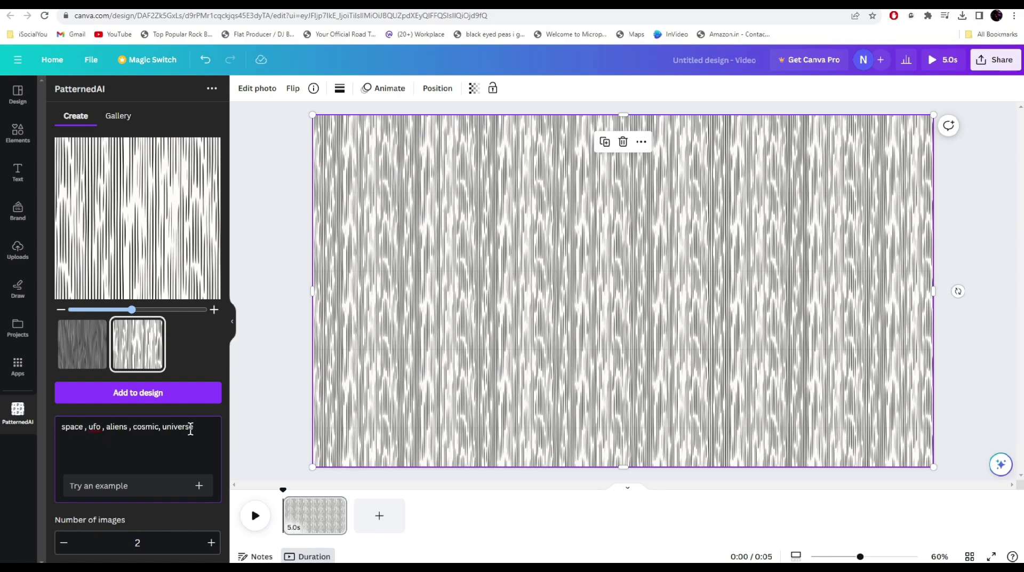
scroll(190, 430, "down", 1)
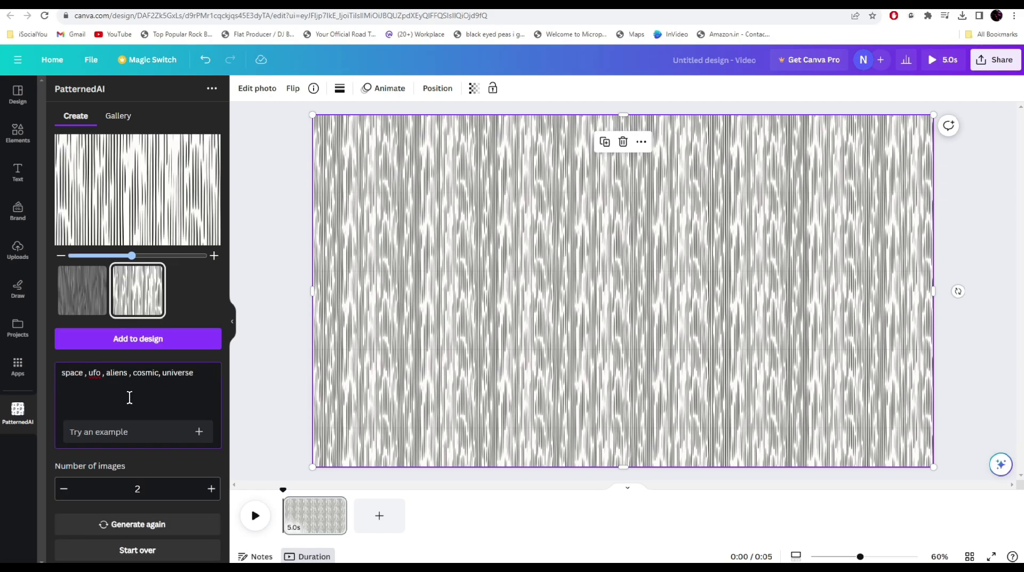
left_click(133, 525)
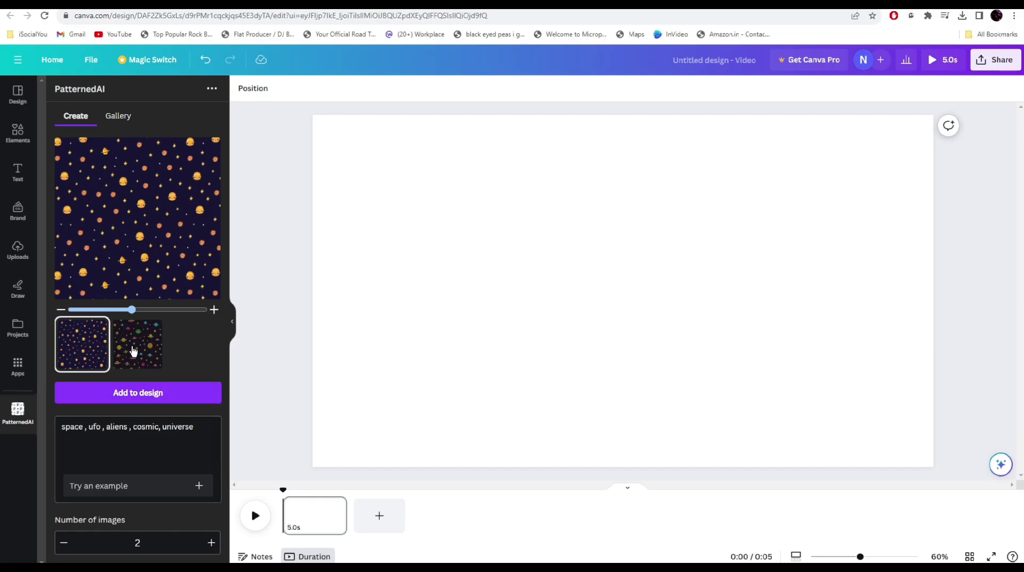
Fill the video page with the colourful planets pattern, replacing the orange-planet one
left_click(135, 351)
left_click(98, 353)
left_click(129, 348)
left_click(102, 342)
left_click(138, 393)
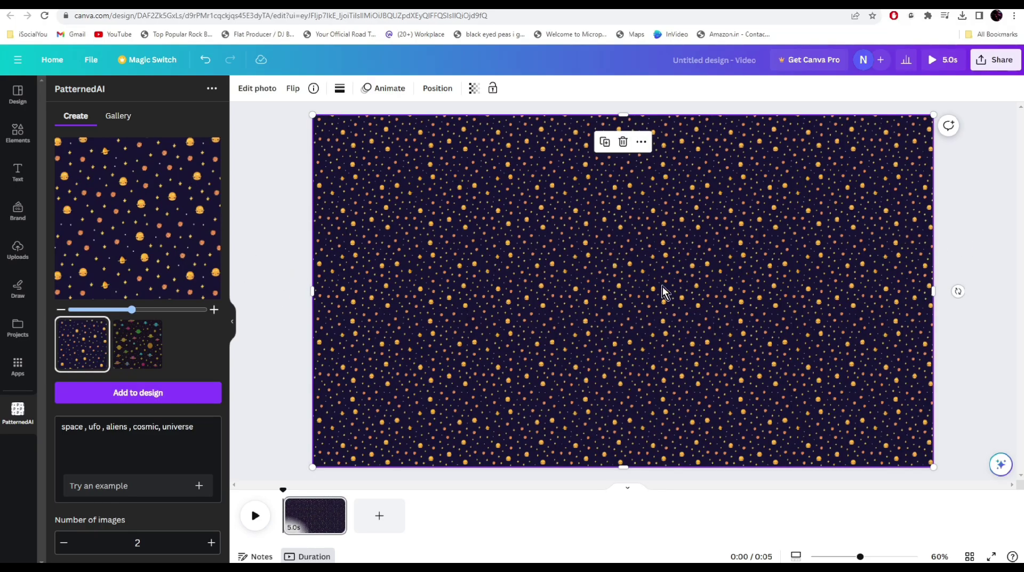
left_click(134, 352)
left_click(139, 393)
left_click(979, 184)
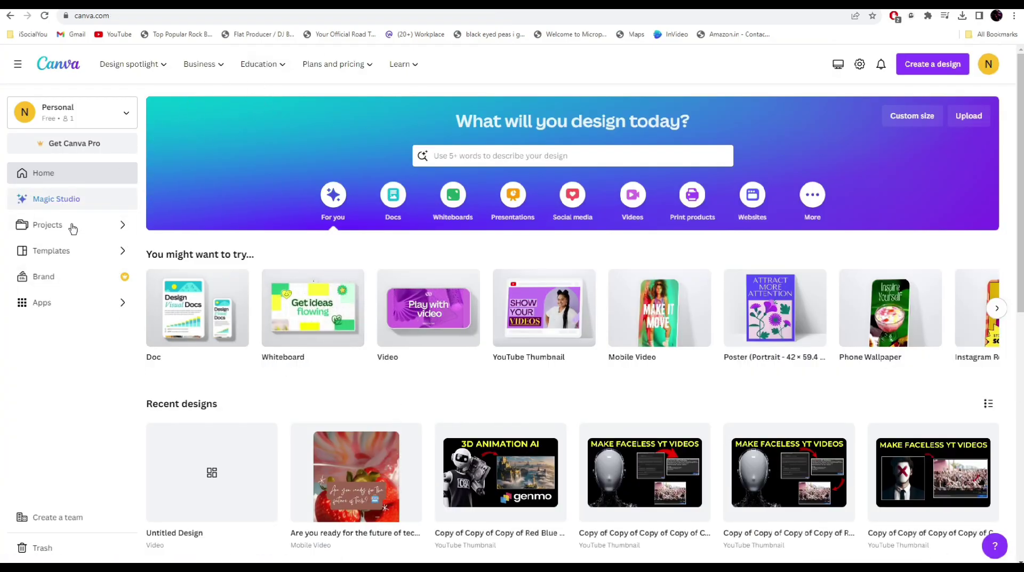
Start a Magic Design video from Canva's Magic Studio page
left_click(70, 200)
scroll(818, 384, "down", 3)
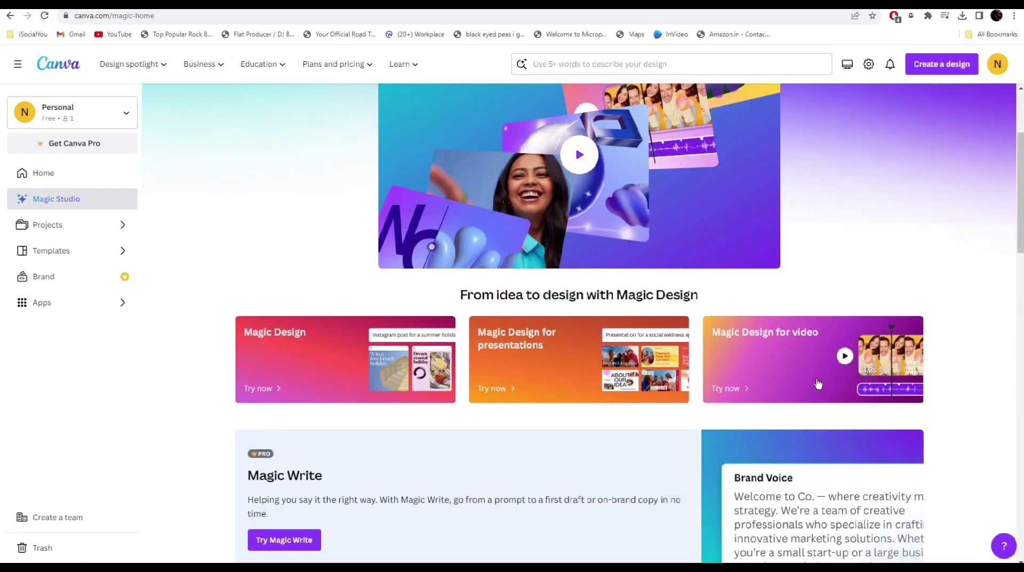
left_click(748, 388)
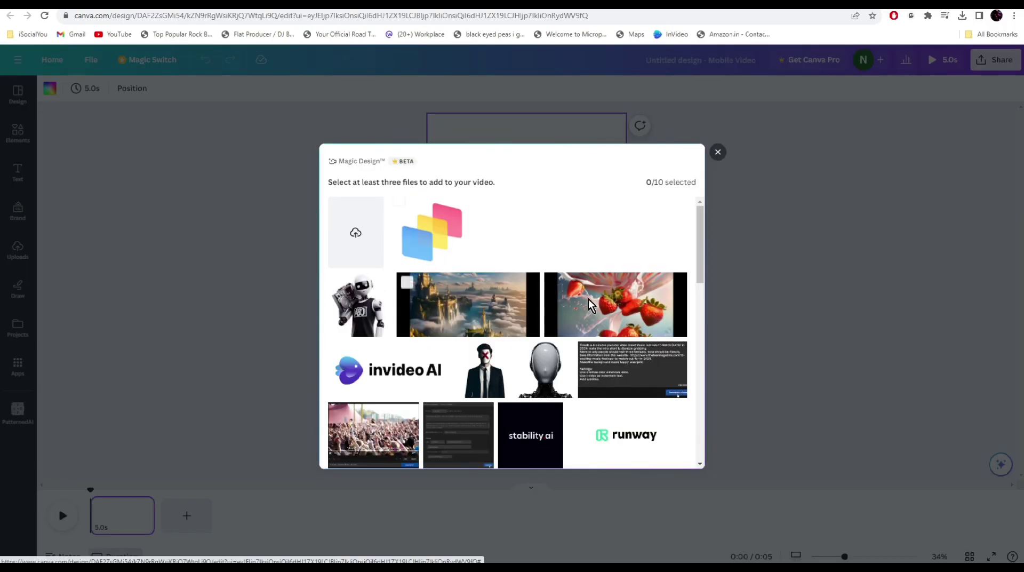
Generate a tech promo video from the robot, floating castle and strawberry images plus a pasted description
left_click(354, 299)
left_click(500, 309)
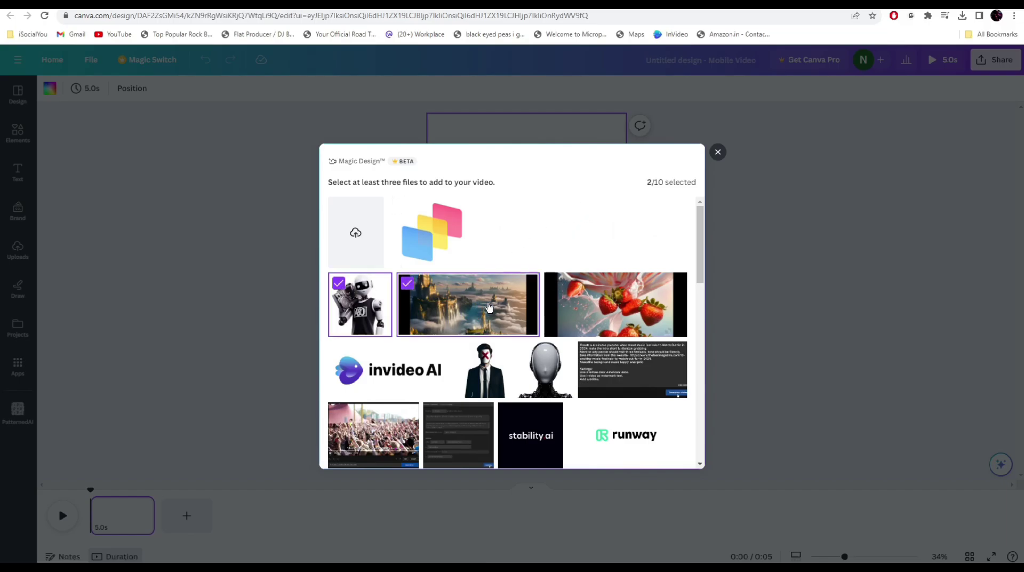
left_click(609, 301)
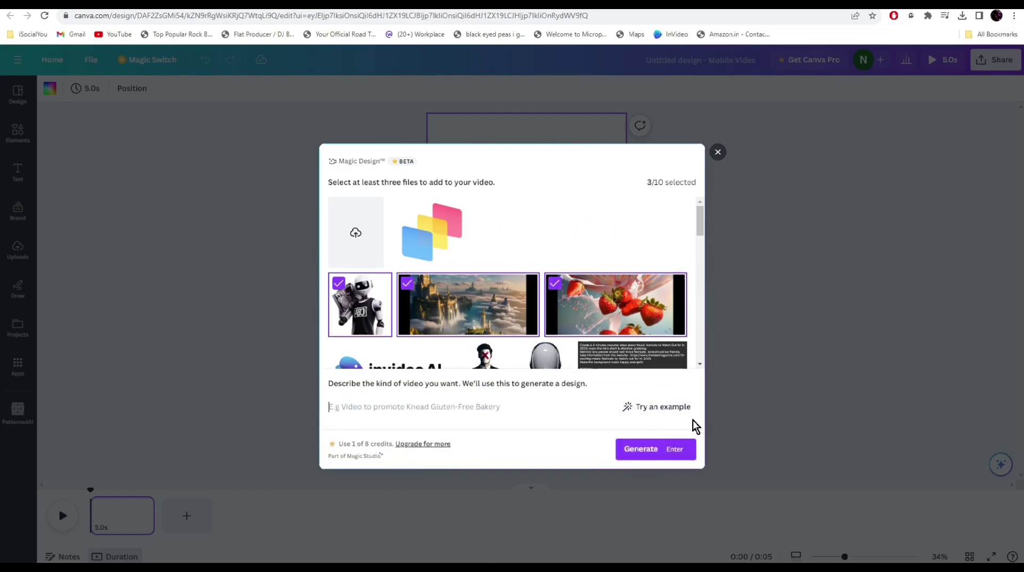
left_click(382, 413)
type("promotional video for tech")
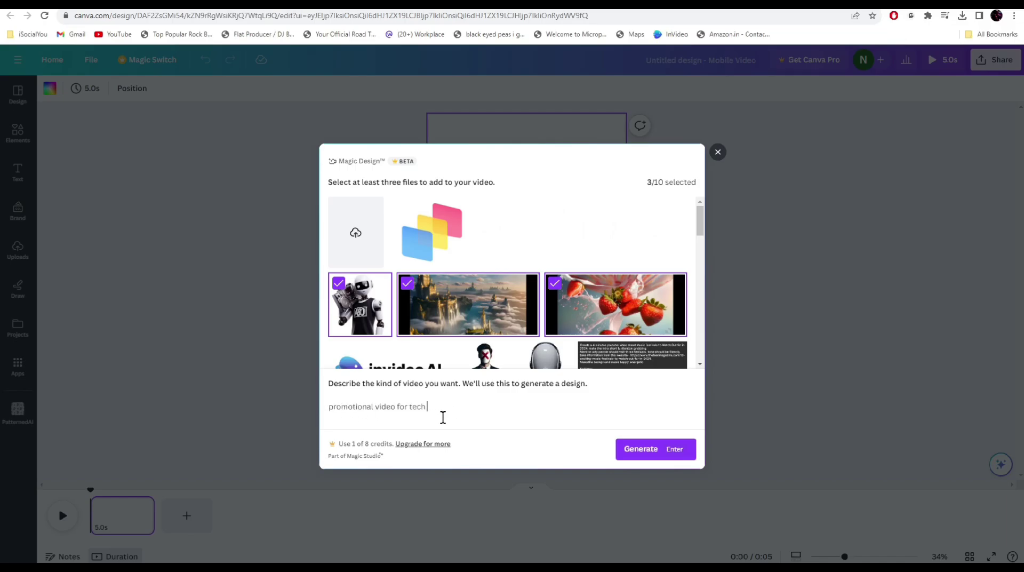
left_click(651, 449)
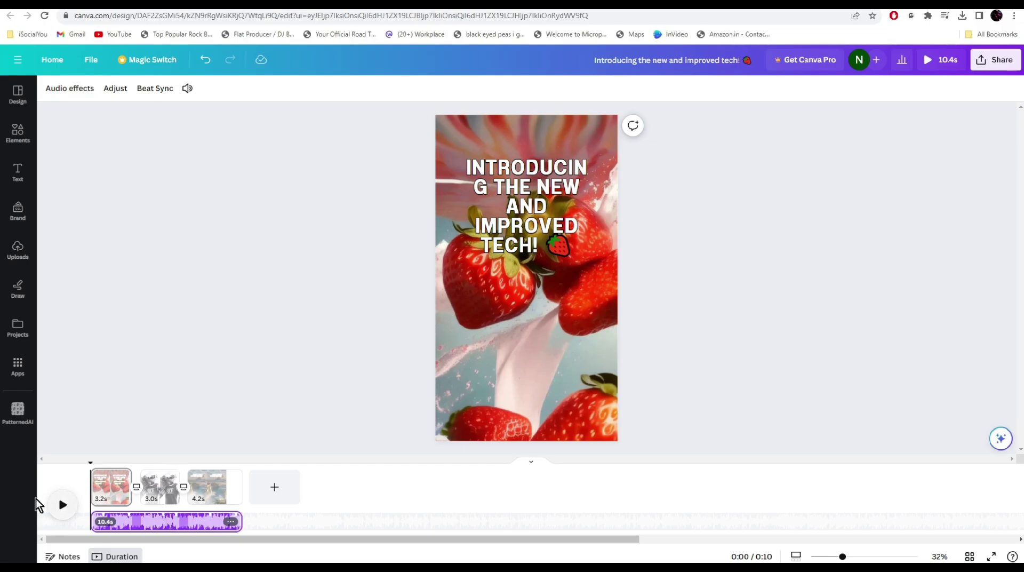
Play the generated three-clip tech promo video in Canva and select its third clip
left_click(56, 499)
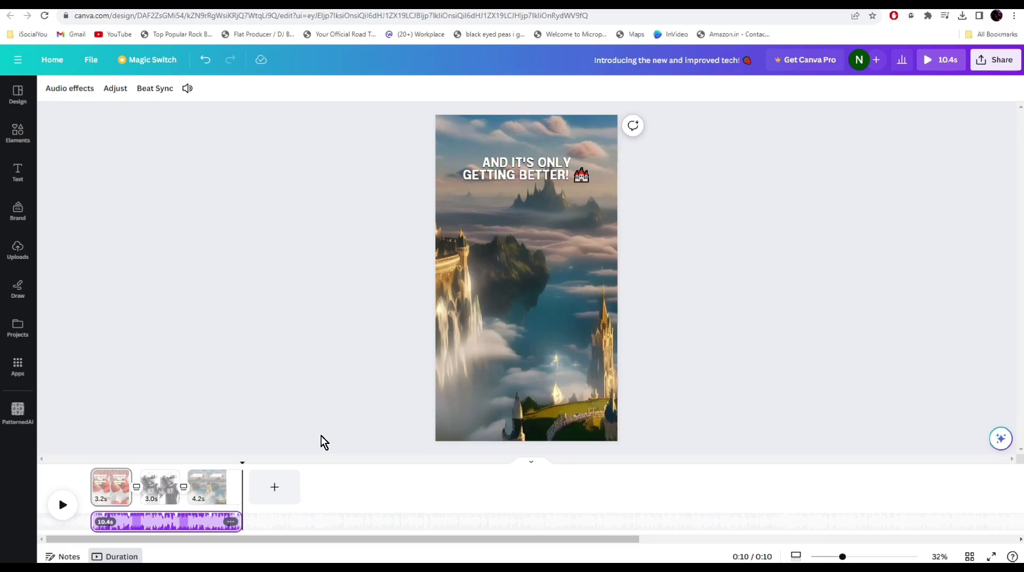
left_click(323, 442)
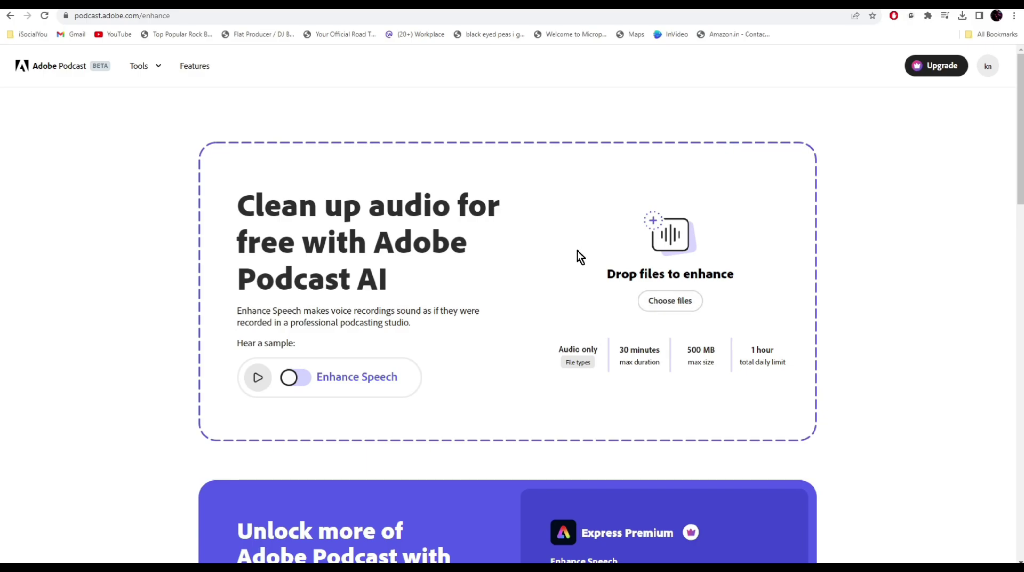
Play the Adobe Podcast sample recording without Enhance Speech, then again with Enhance Speech on
left_click(258, 377)
left_click(258, 377)
left_click(304, 379)
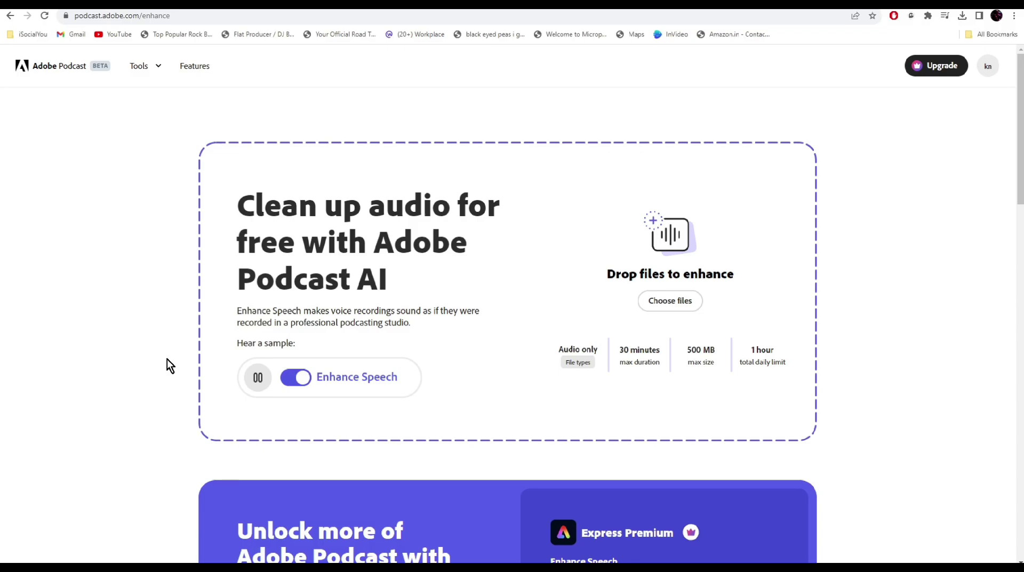
left_click(259, 384)
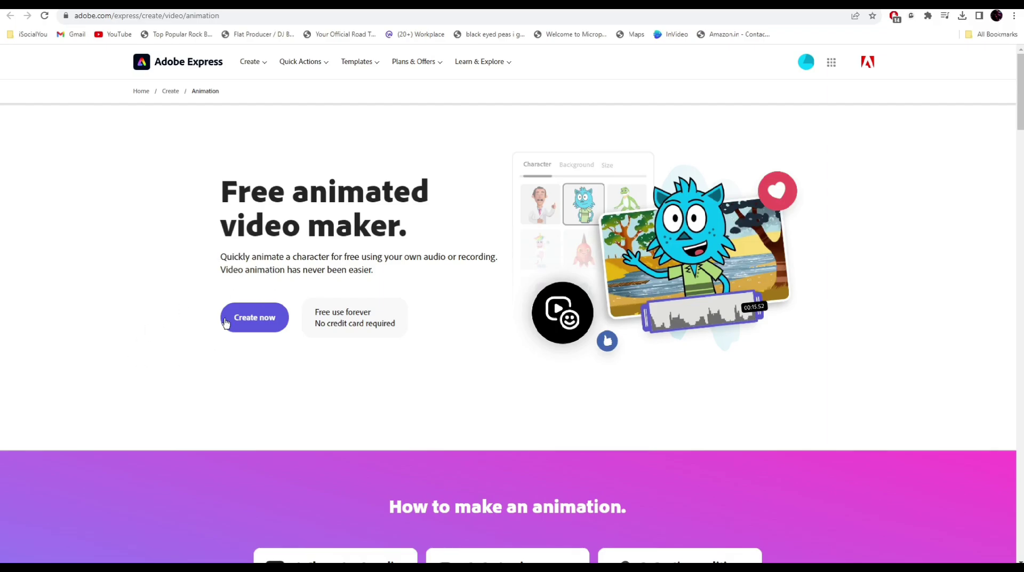
Start Animate from audio and preview the Zak, Steve, Wrestler, Squeaky and Santa Bearie characters
left_click(249, 318)
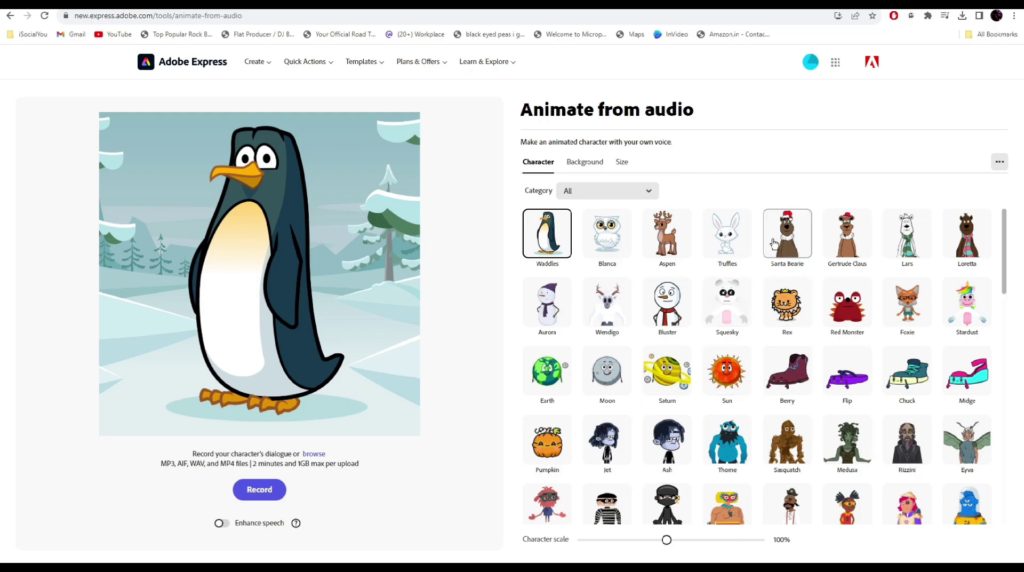
scroll(754, 265, "down", 6)
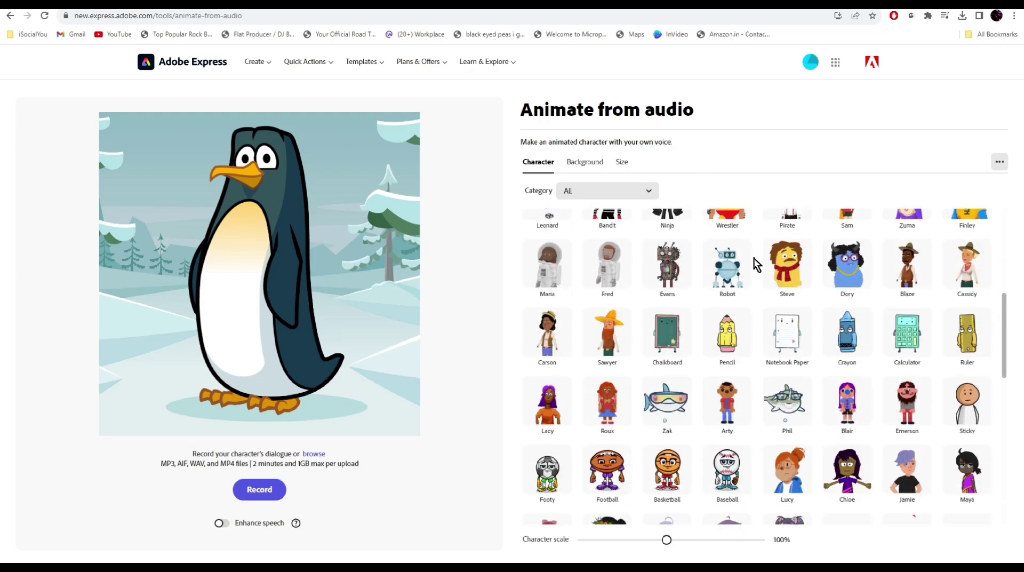
left_click(667, 388)
scroll(768, 291, "up", 2)
left_click(780, 350)
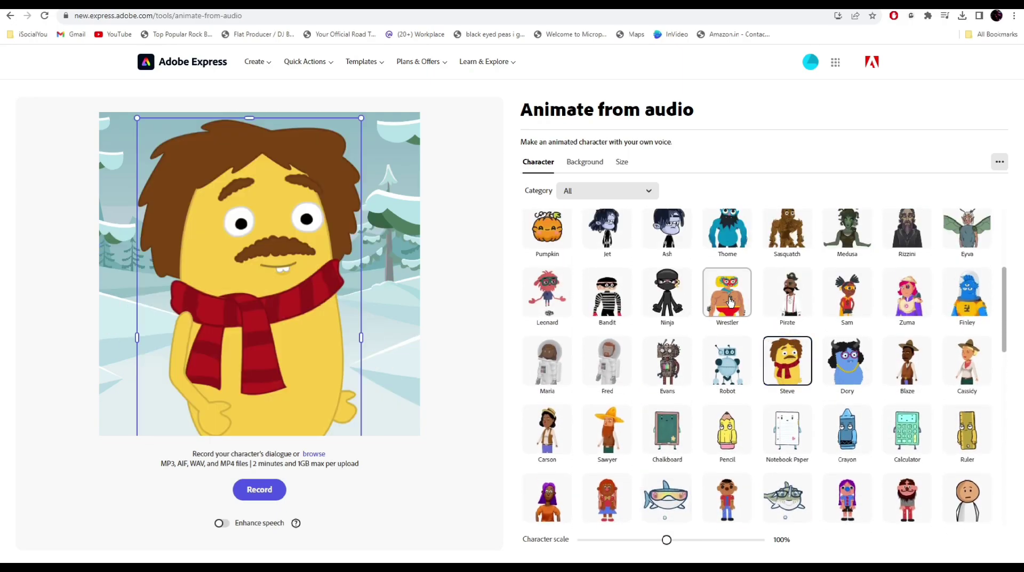
left_click(727, 297)
scroll(730, 256, "up", 3)
left_click(731, 251)
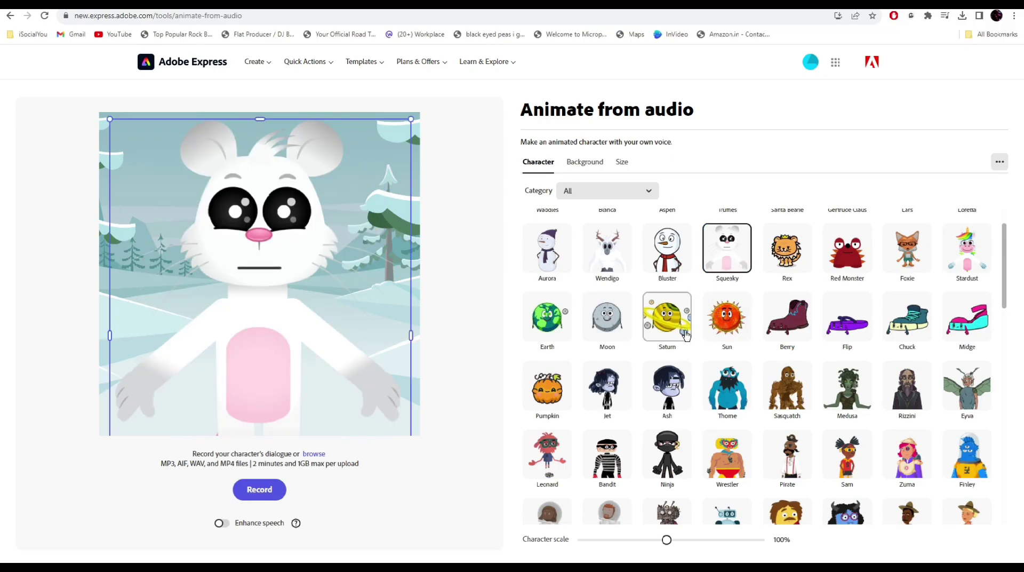
scroll(686, 338, "up", 1)
left_click(788, 238)
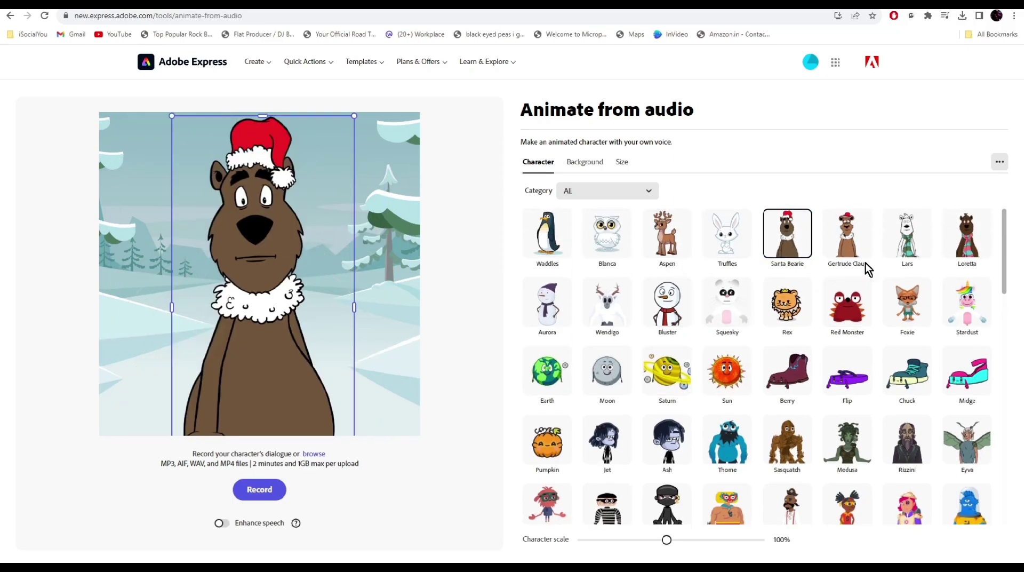
Choose the Waddles penguin, checking the Background and Size options before returning to Character
left_click(547, 235)
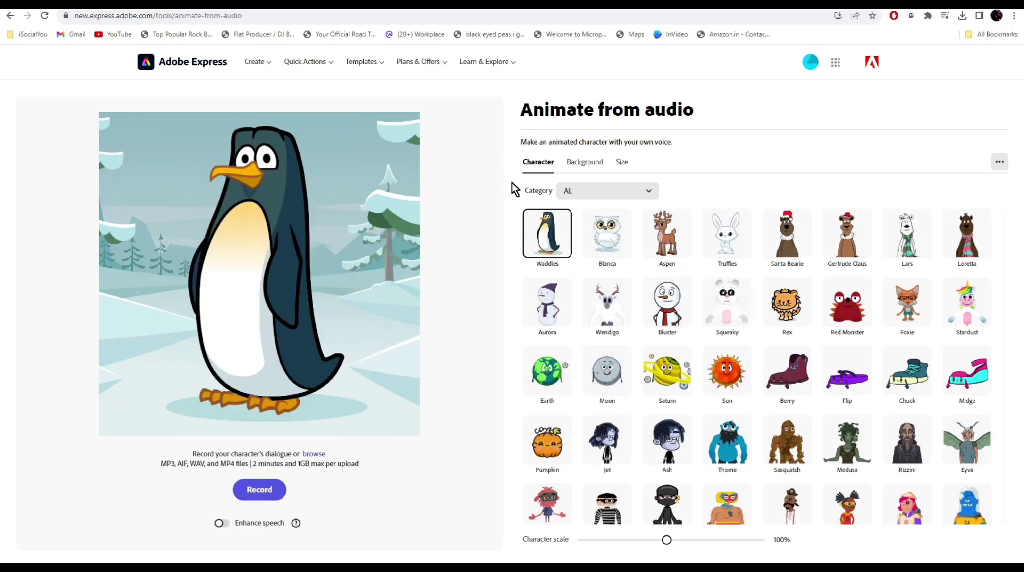
left_click(585, 161)
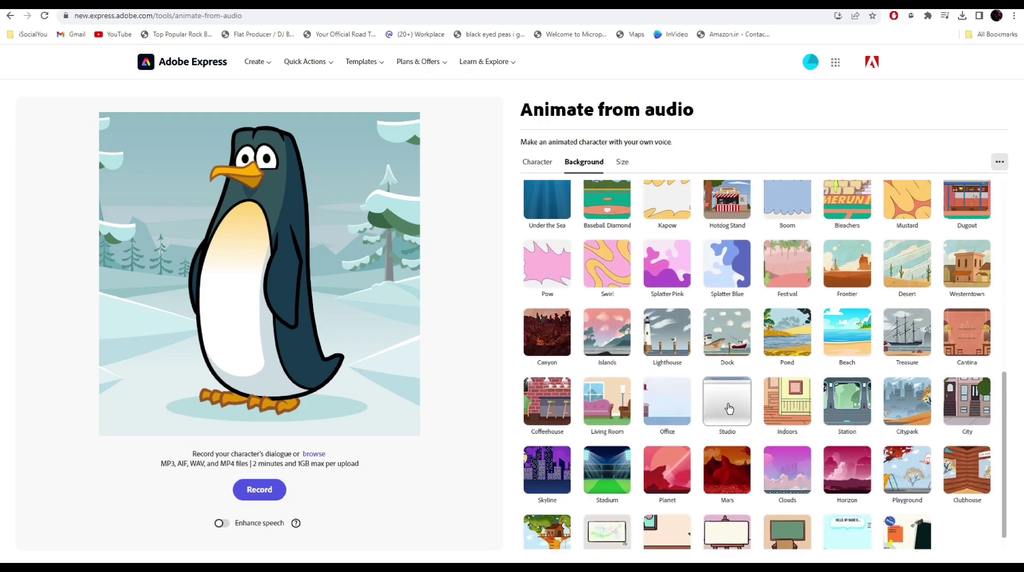
left_click(622, 162)
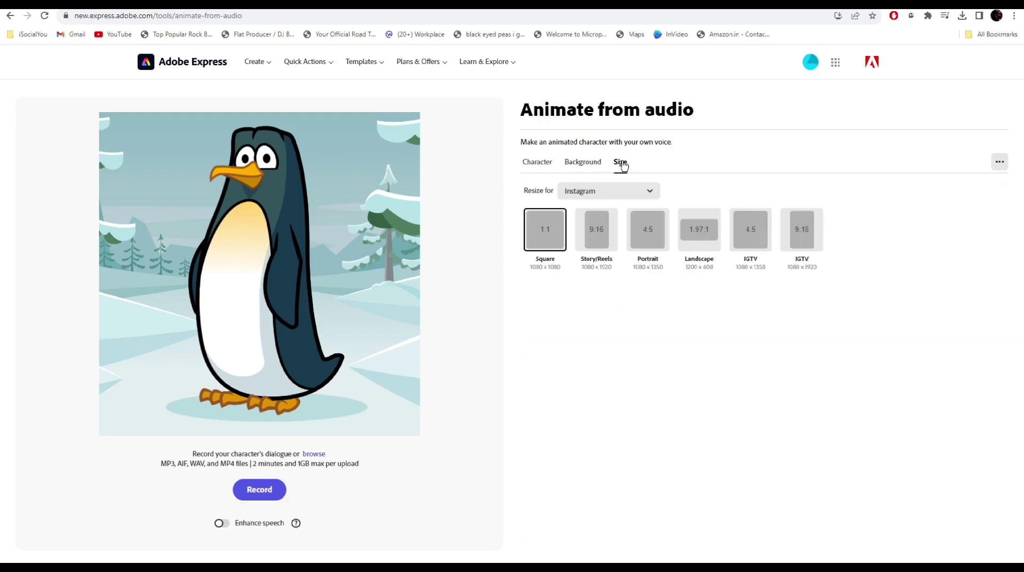
left_click(538, 162)
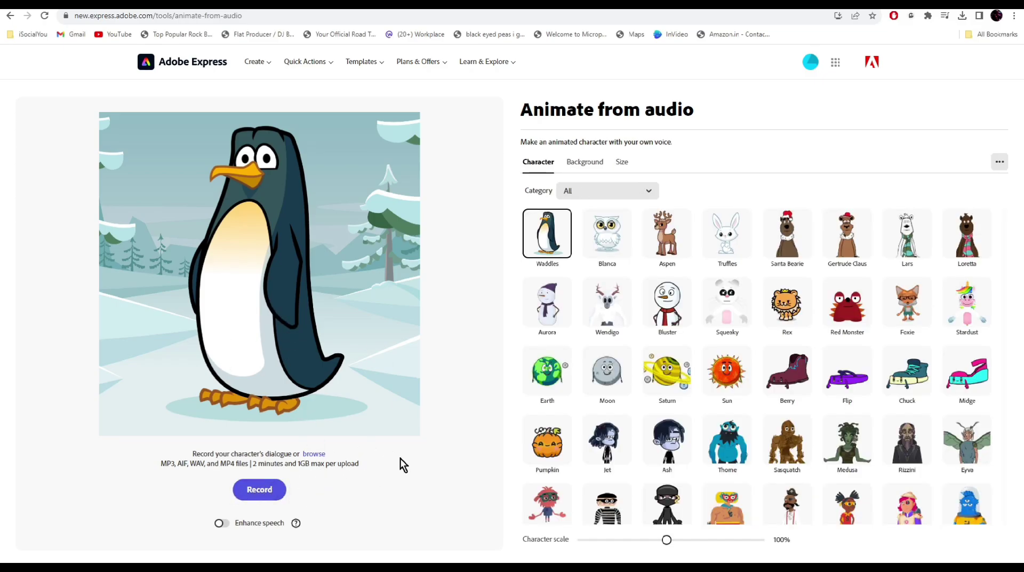
Animate Waddles to the ElevenLabs audio file from Downloads and download the 43-second MP4
left_click(314, 454)
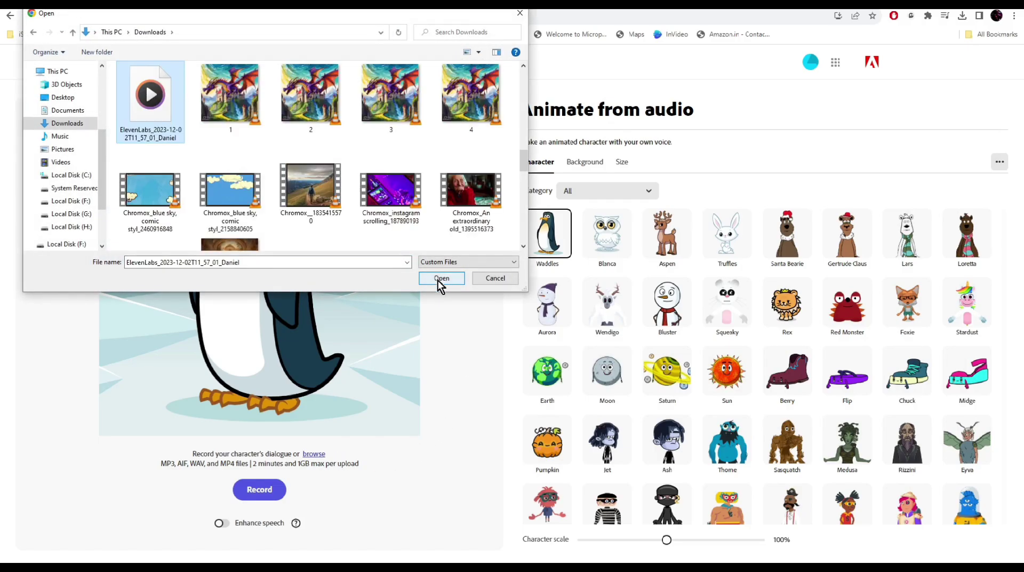
left_click(441, 278)
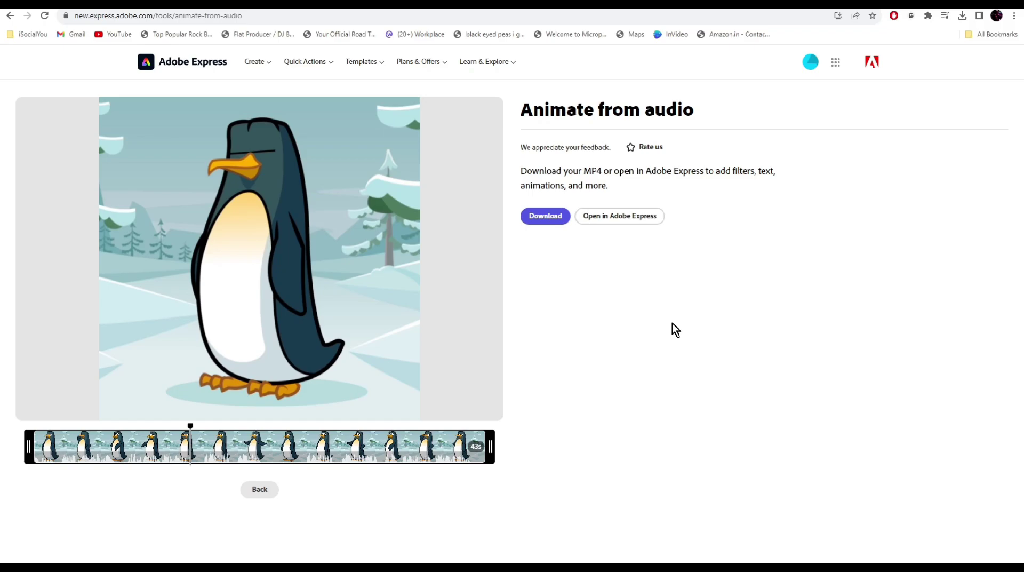
mouse_move(441, 305)
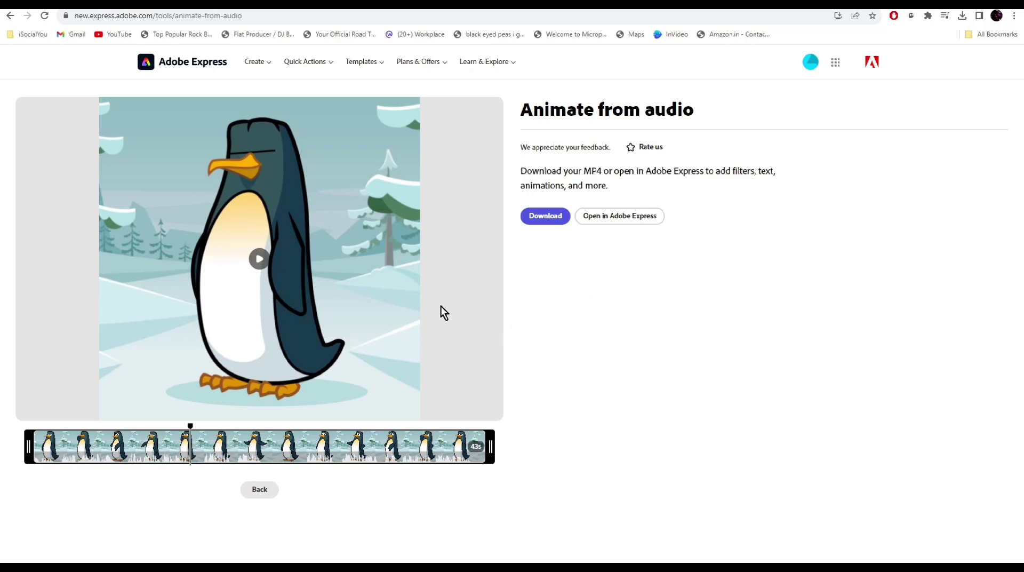
left_click(543, 218)
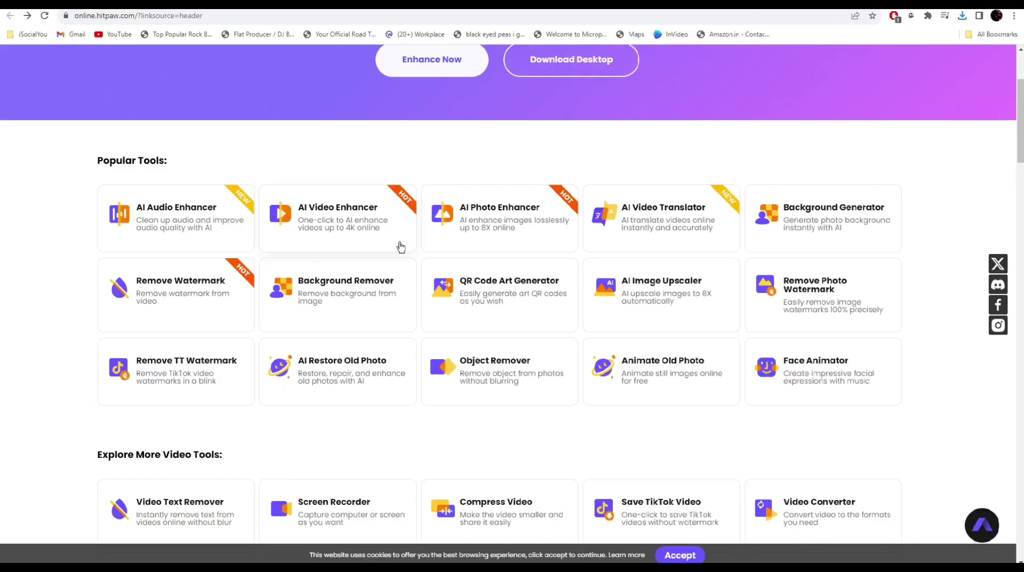
Scroll through HitPaw Online's Popular Tools list to locate the Background Remover
scroll(414, 258, "down", 8)
scroll(418, 269, "up", 4)
scroll(417, 269, "up", 5)
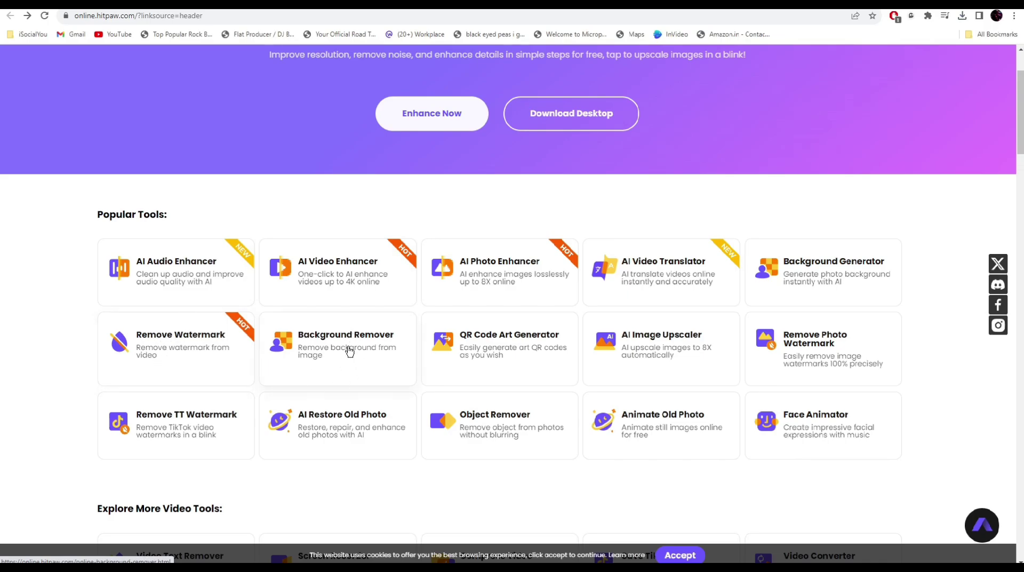
scroll(348, 351, "down", 5)
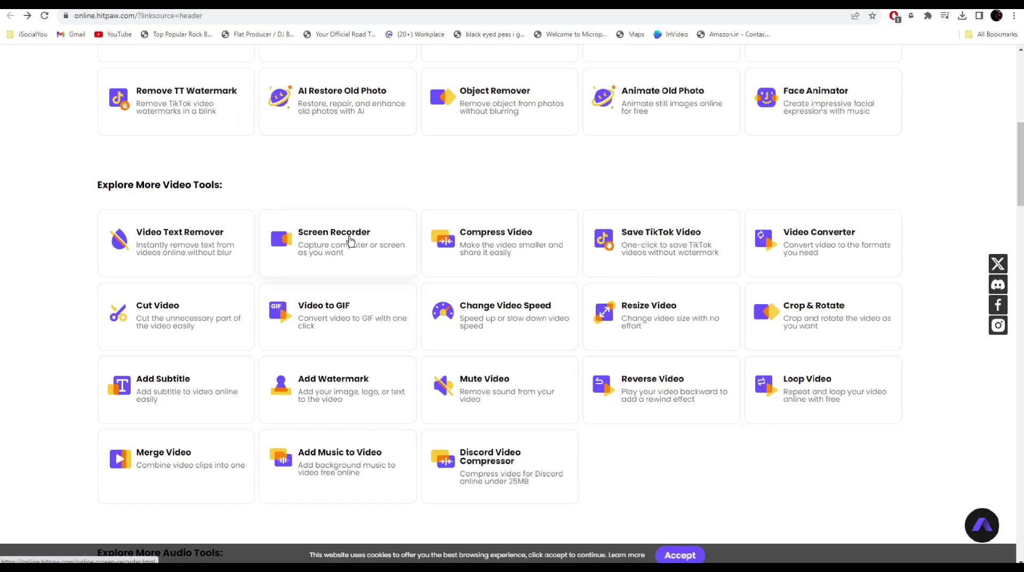
scroll(817, 396, "up", 7)
scroll(816, 398, "down", 3)
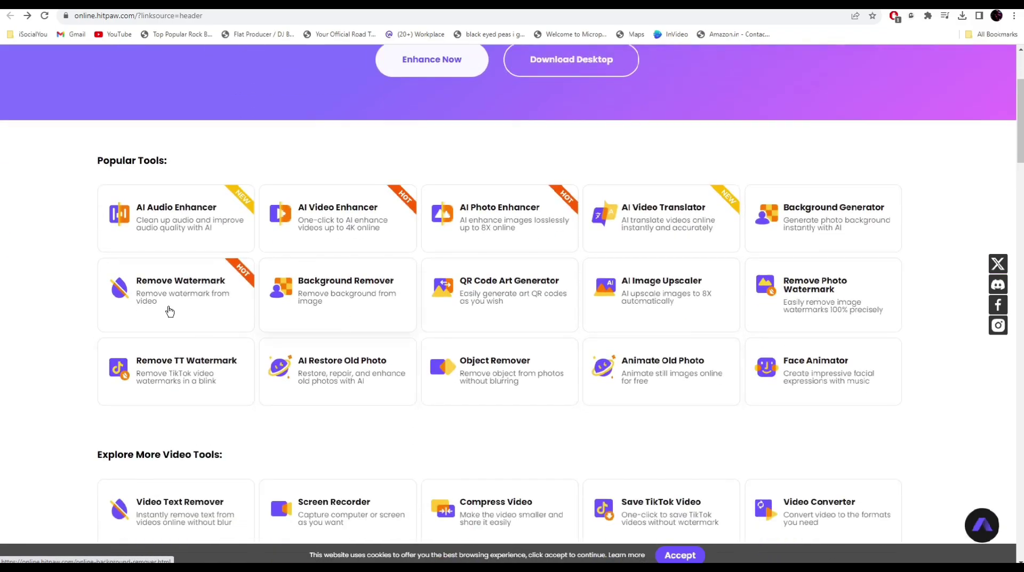
Upload the yoga photo to Background Remover and put a plain blue backdrop behind the person
left_click(318, 287)
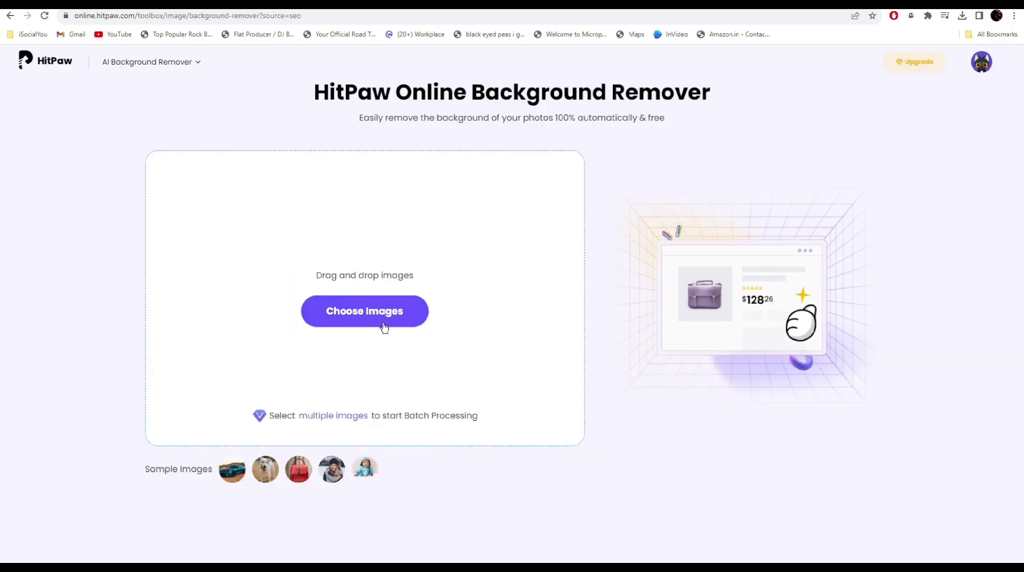
left_click(365, 311)
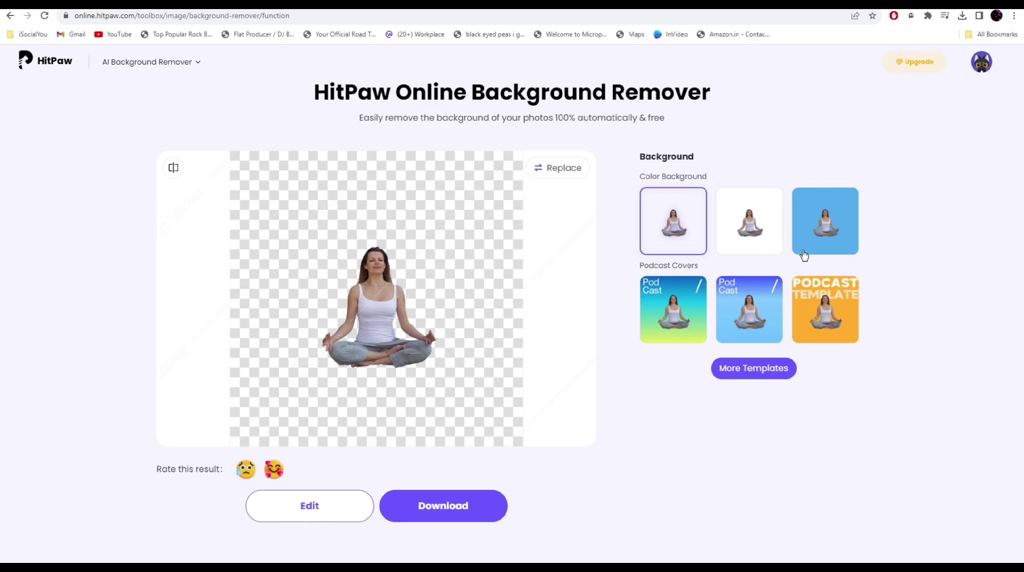
left_click(825, 222)
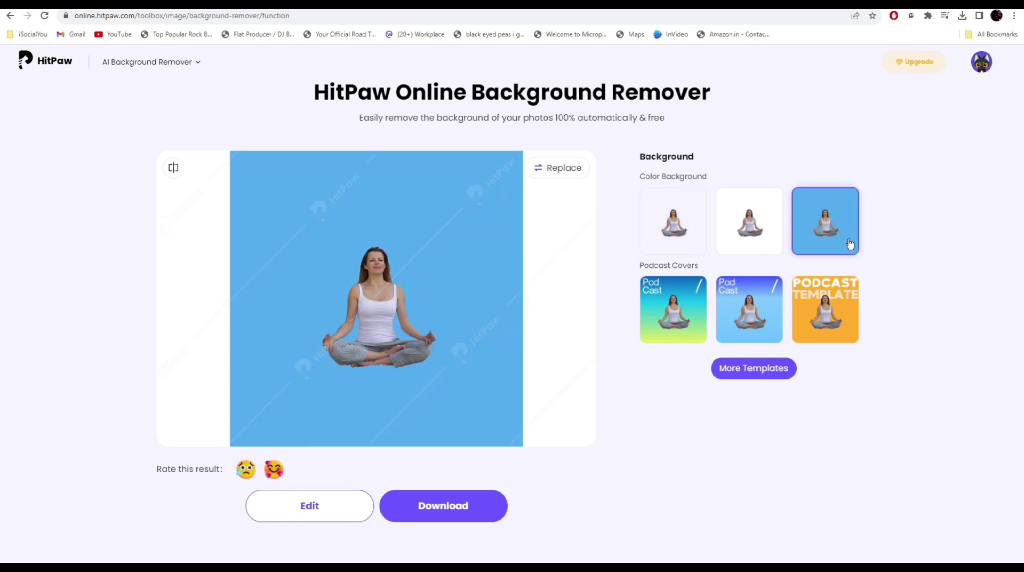
Try the orange, blue and cyan-to-yellow podcast-cover backdrops, then transparent and white, and return home
left_click(812, 319)
left_click(718, 305)
left_click(663, 312)
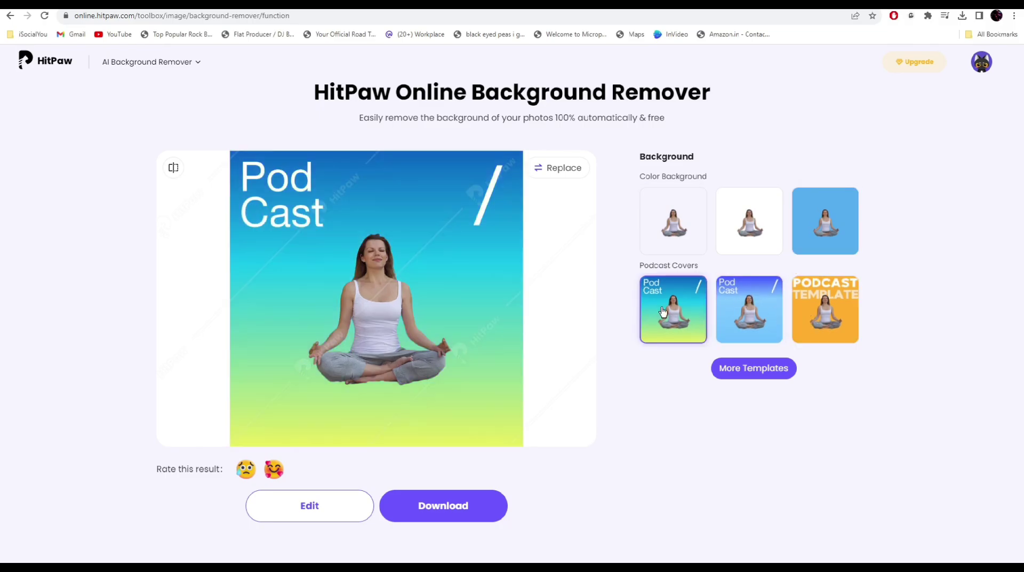
left_click(675, 233)
left_click(744, 227)
left_click(60, 65)
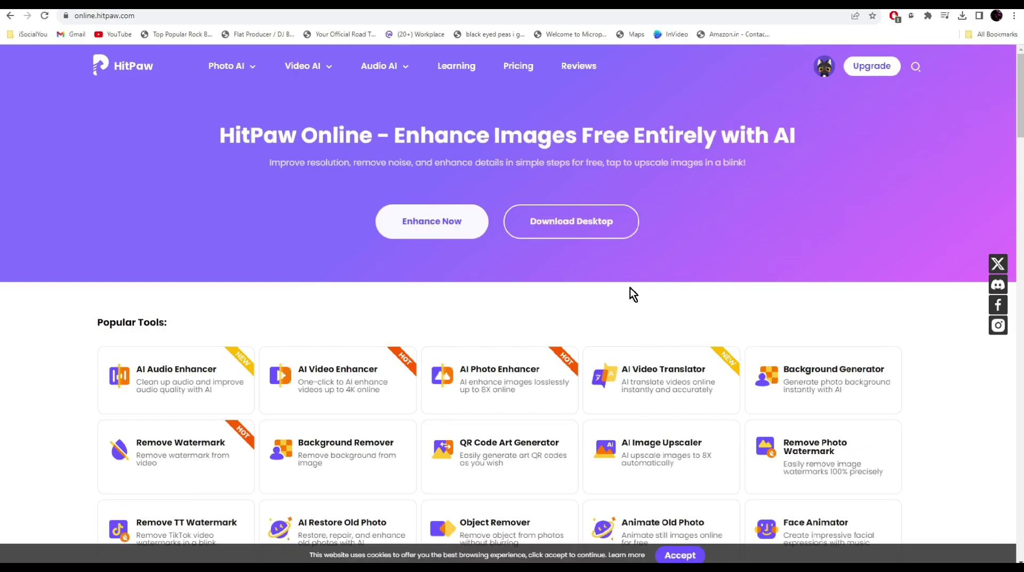
scroll(629, 288, "down", 7)
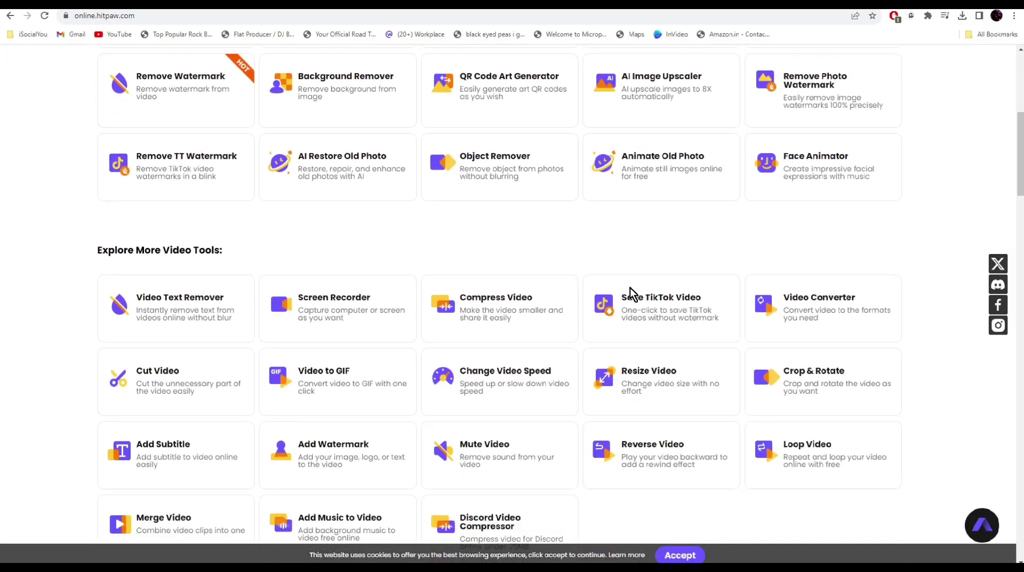
scroll(630, 291, "down", 5)
scroll(630, 291, "up", 12)
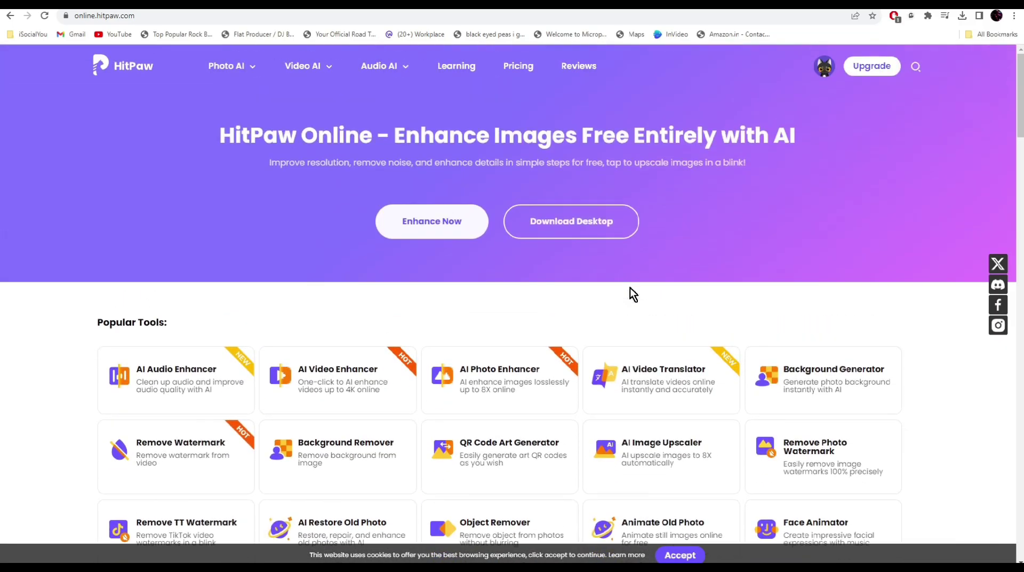